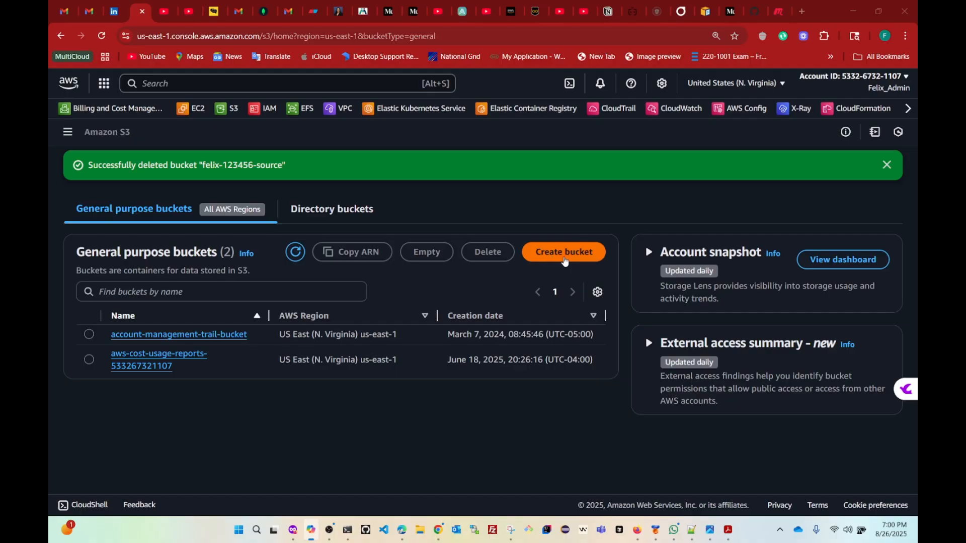
Start creating a general purpose S3 bucket and name it felix-123456-source
left_click(565, 253)
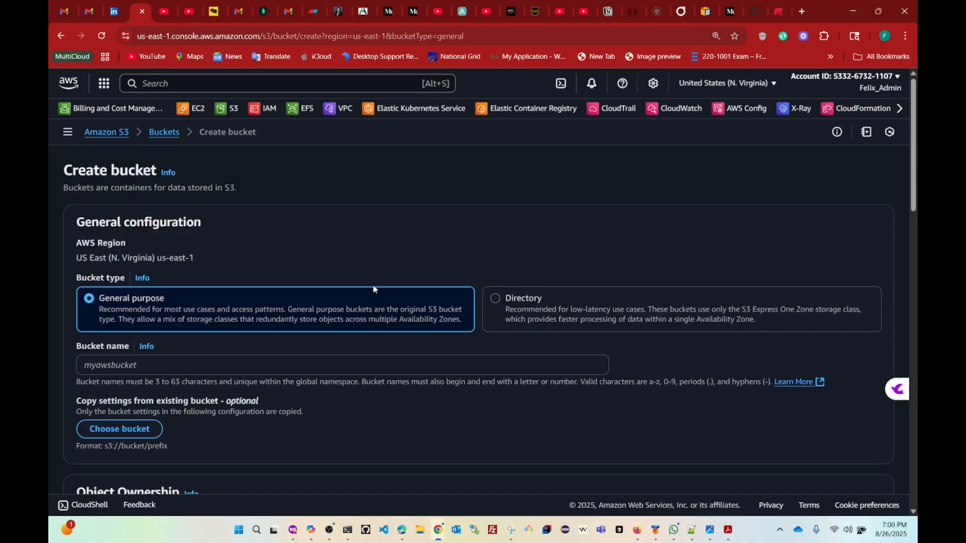
left_click(176, 363)
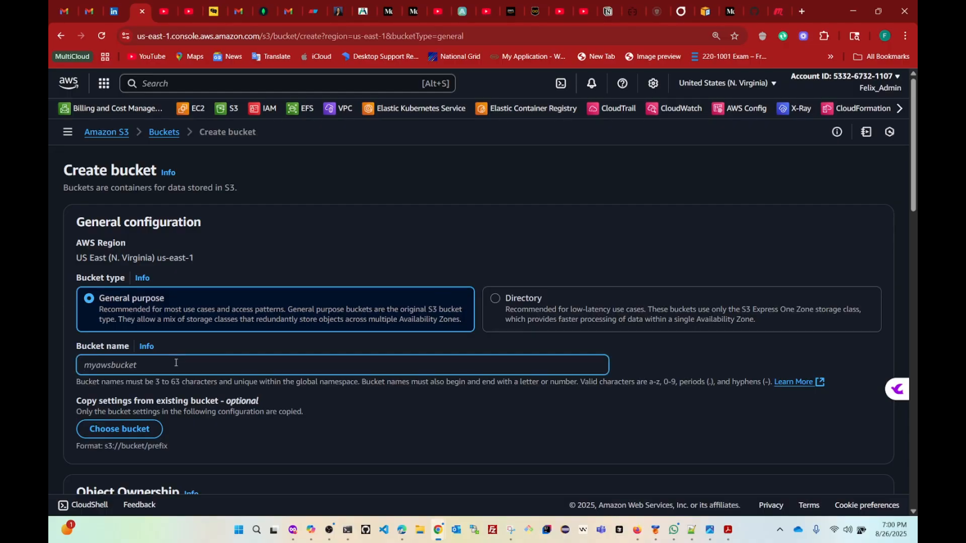
type("felix-123456-source")
scroll(260, 394, "down", 2)
scroll(286, 288, "down", 1)
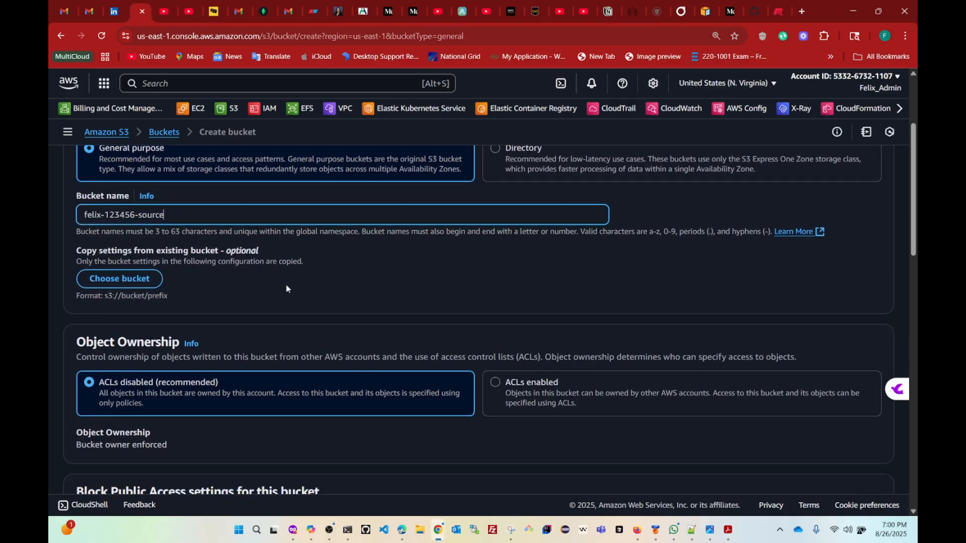
Enable versioning for the new source bucket and create it with the remaining settings at their defaults
scroll(261, 313, "down", 5)
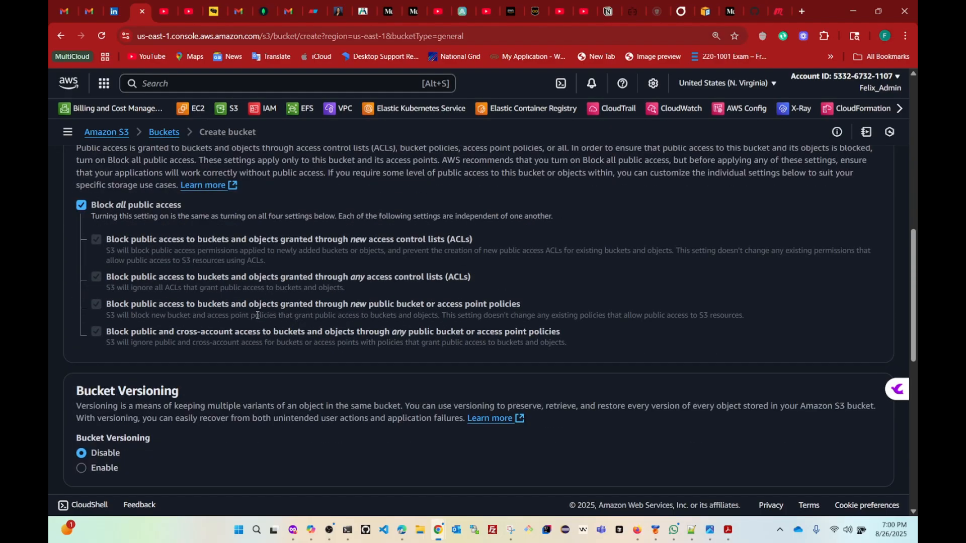
scroll(257, 315, "down", 2)
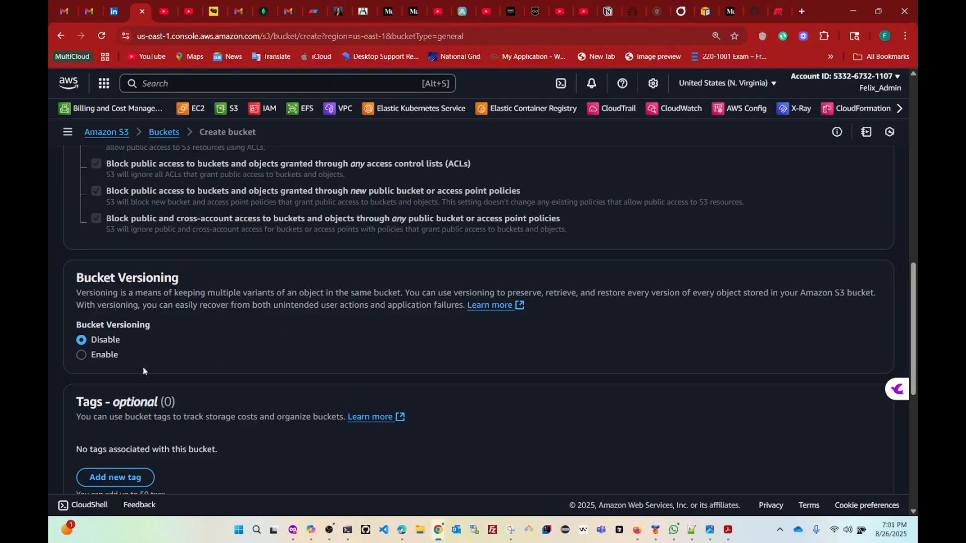
left_click(99, 359)
scroll(443, 377, "down", 6)
scroll(485, 378, "down", 1)
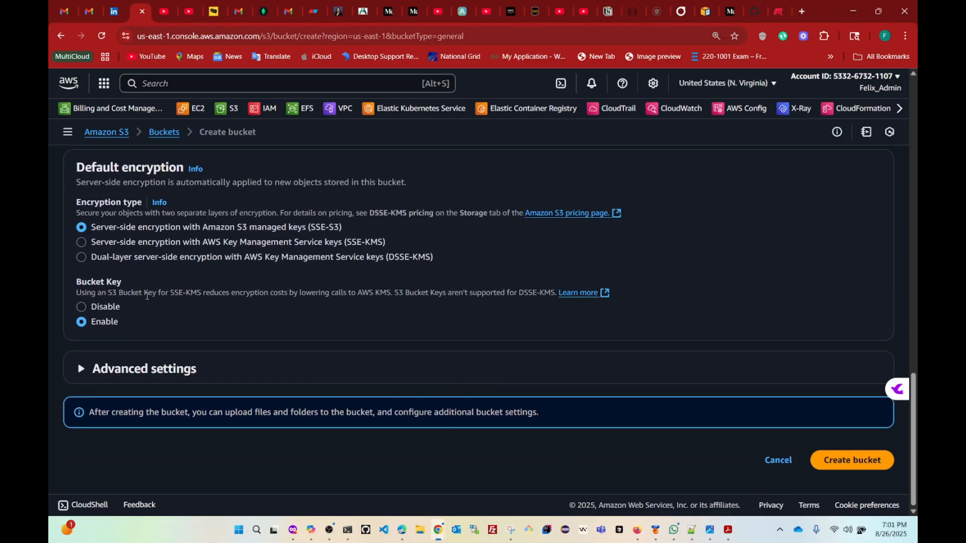
left_click(845, 469)
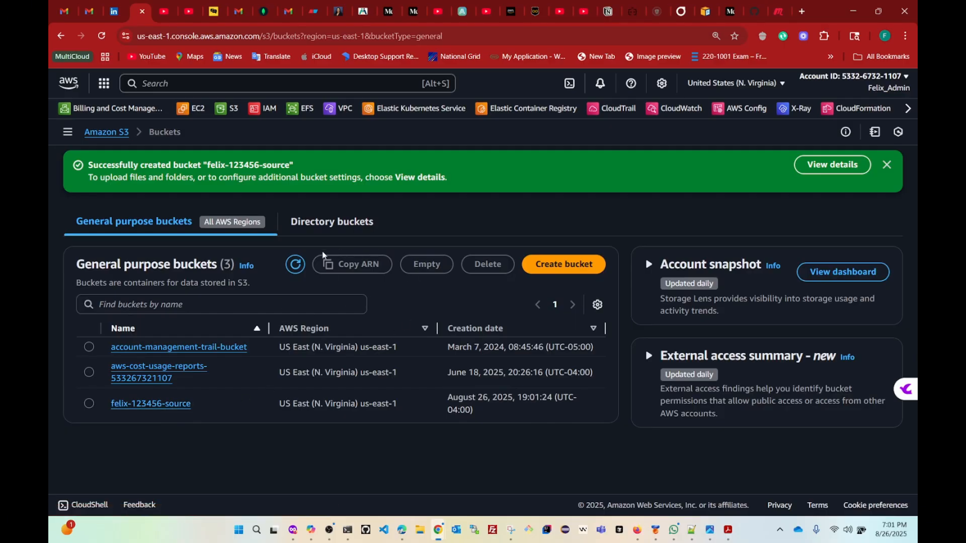
Start creating a second general purpose bucket and name it felix-123456-destination
left_click(560, 267)
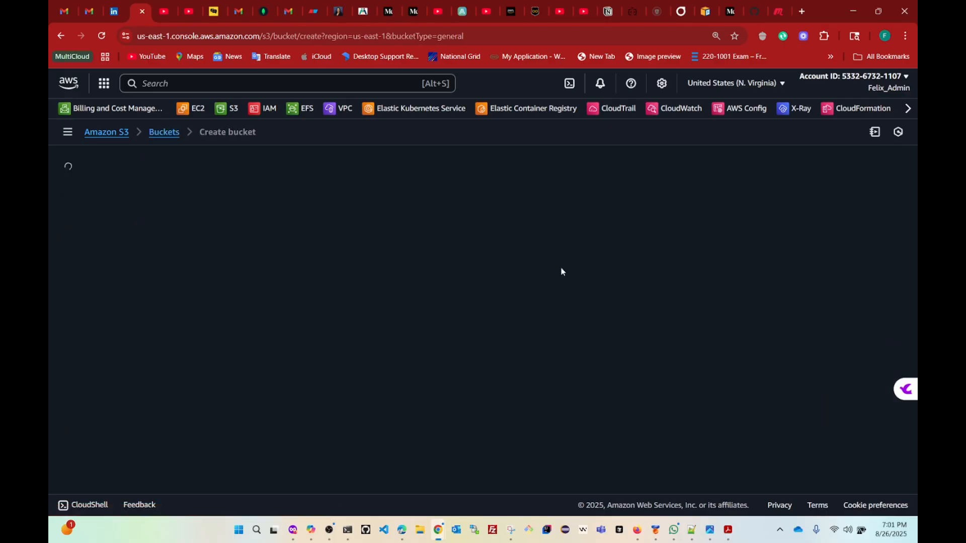
scroll(212, 285, "down", 2)
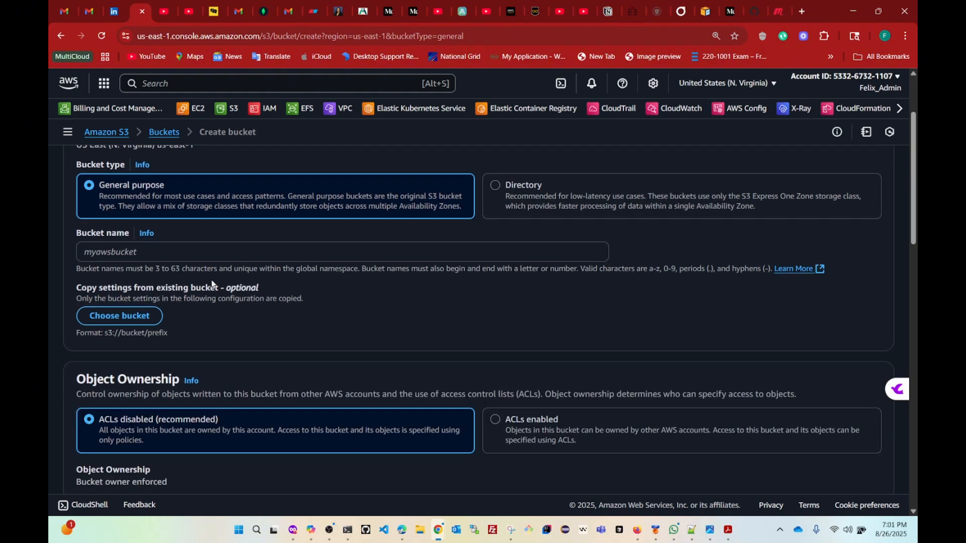
left_click(145, 250)
type("f")
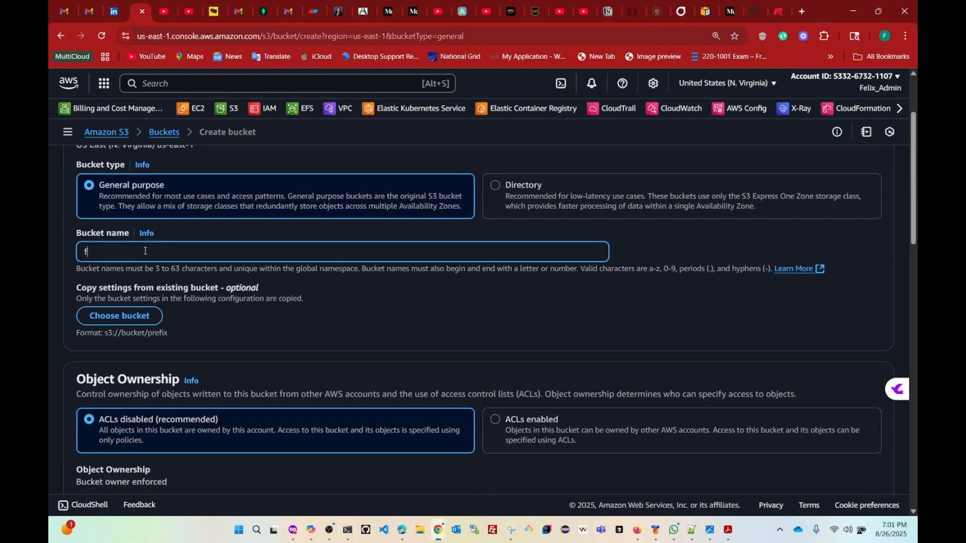
type("elix-123456-destination")
key("alt+Tab")
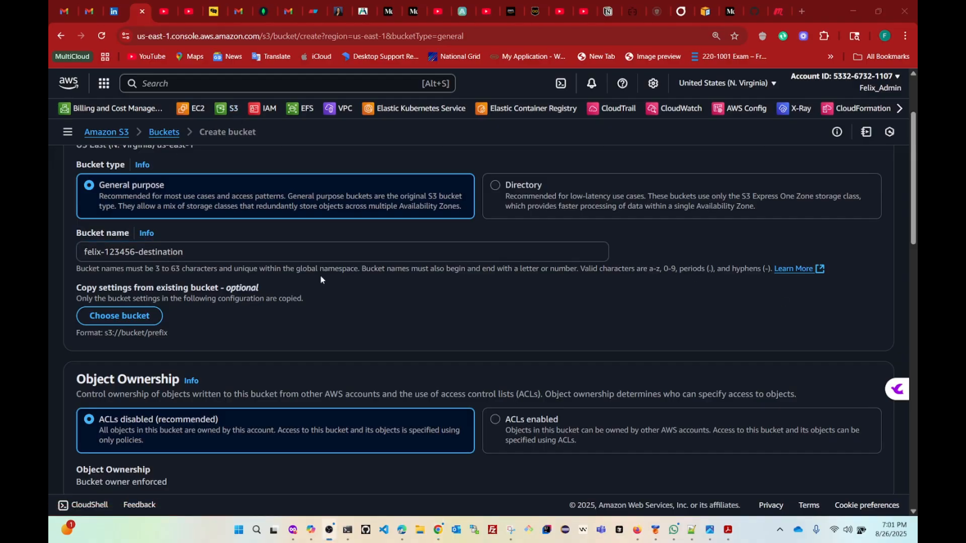
Enable versioning for the destination bucket and create it, keeping the default access and encryption settings
scroll(320, 275, "down", 3)
scroll(318, 282, "down", 6)
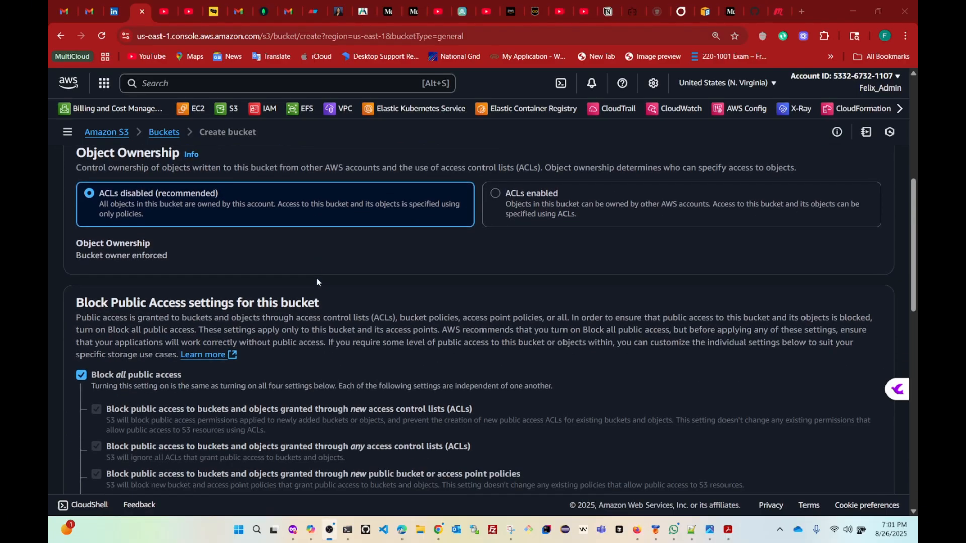
scroll(316, 279, "down", 1)
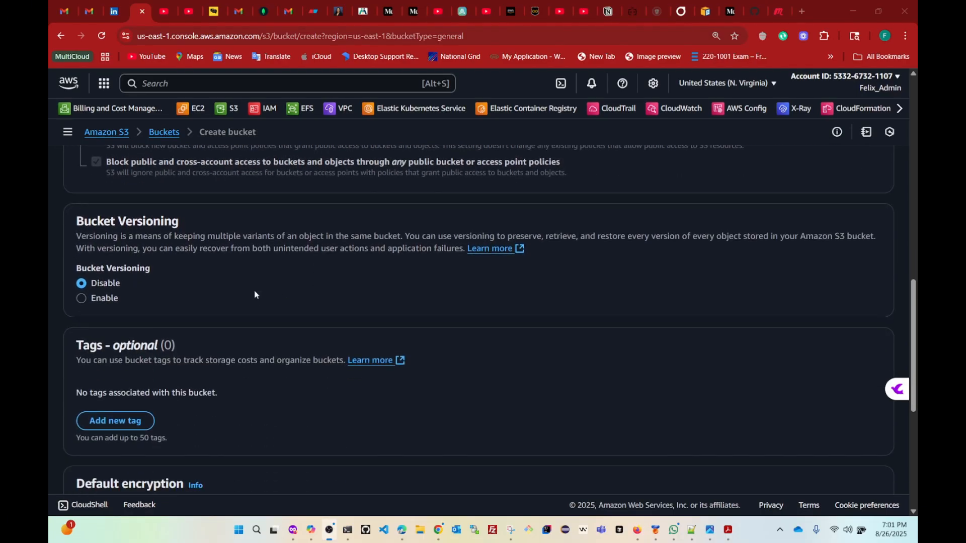
left_click(83, 298)
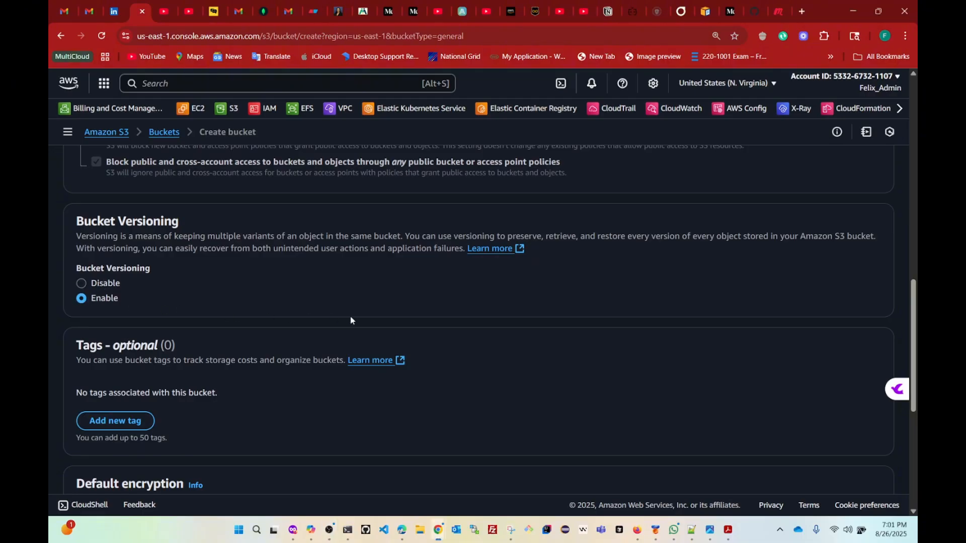
scroll(350, 318, "down", 6)
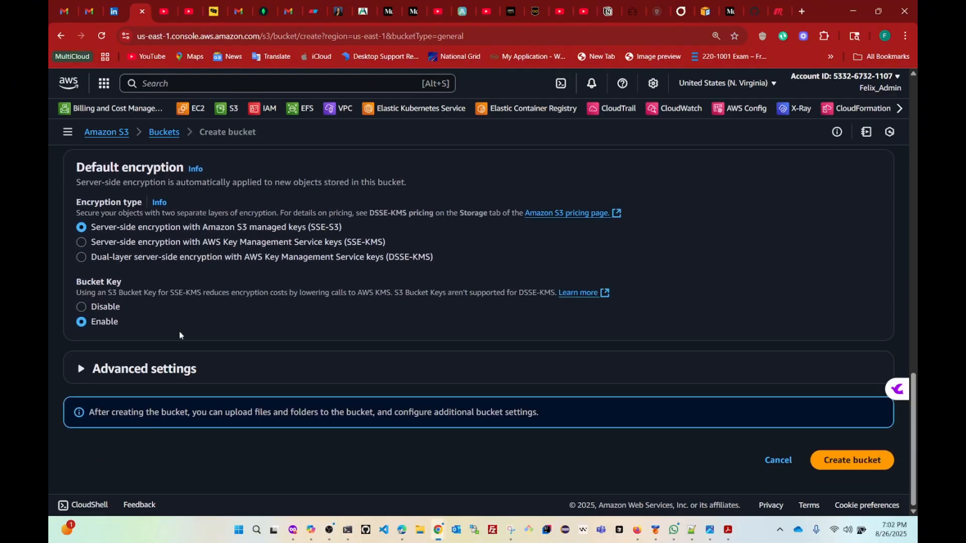
left_click(848, 462)
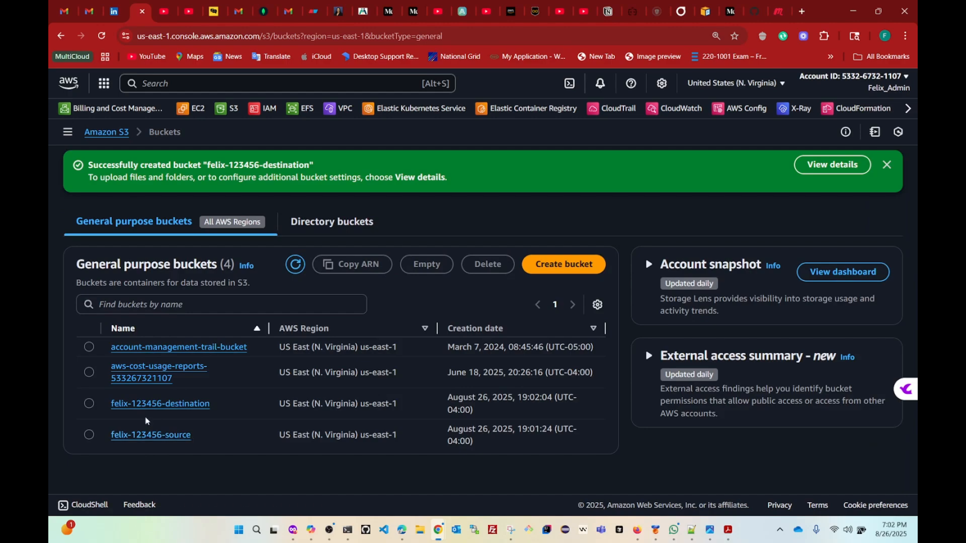
Open the felix-123456-source bucket and add s3_replica-1.png from the Downloads folder to a new upload
left_click(887, 166)
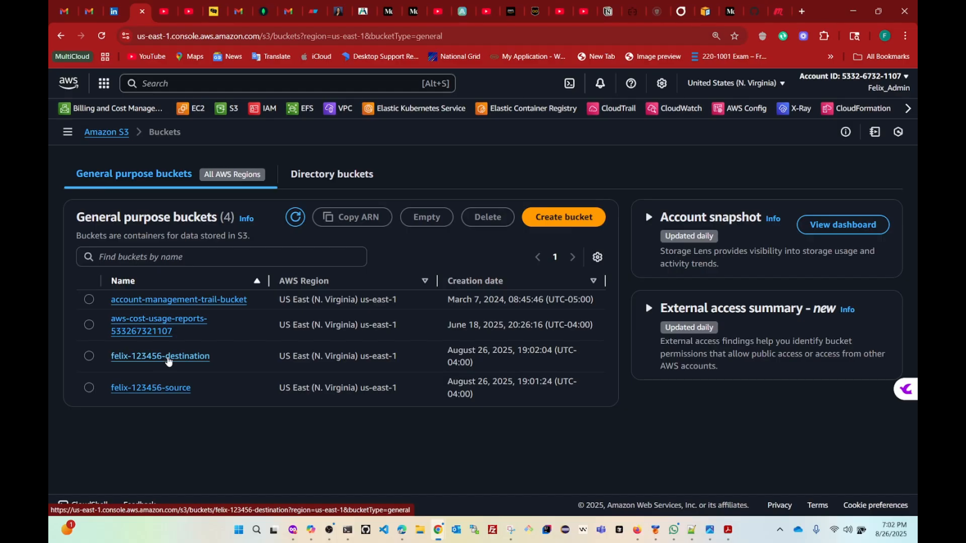
left_click(153, 391)
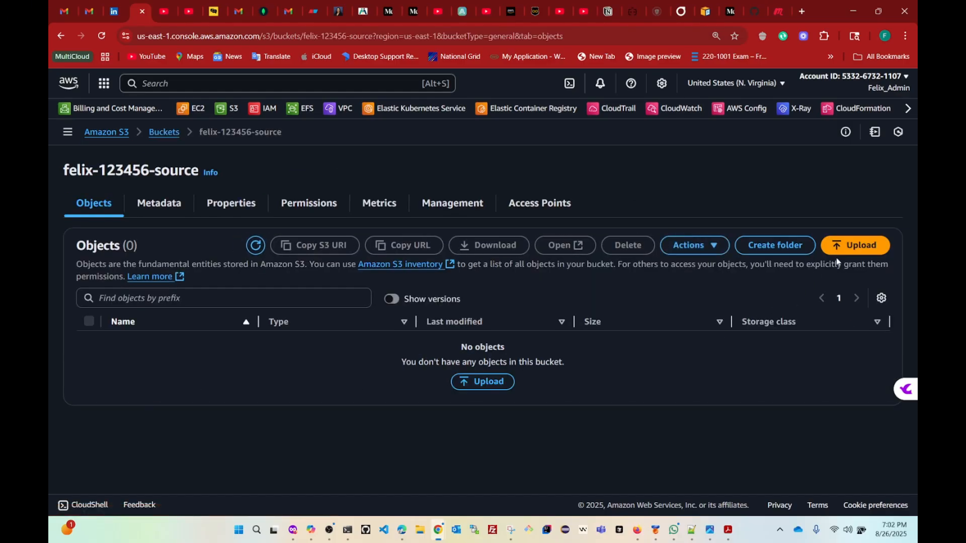
left_click(844, 249)
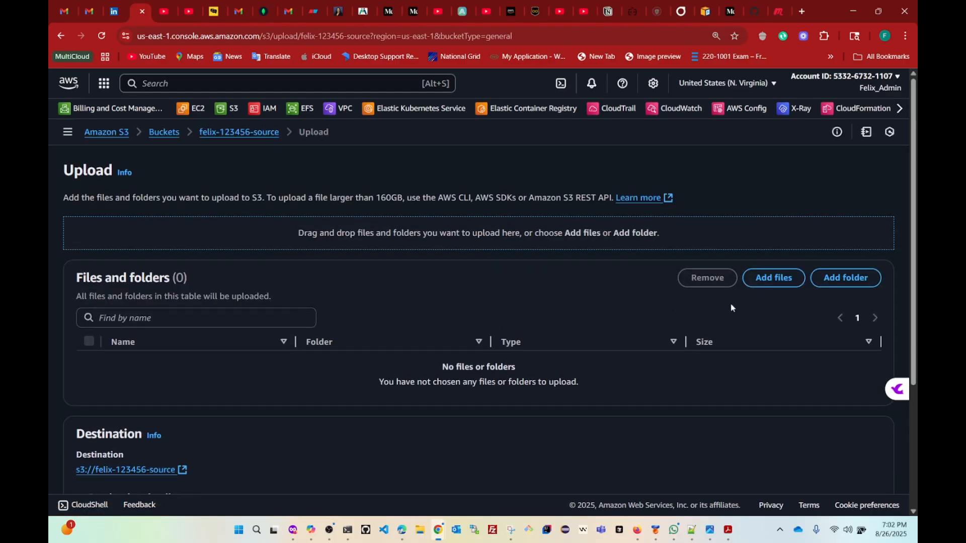
left_click(765, 282)
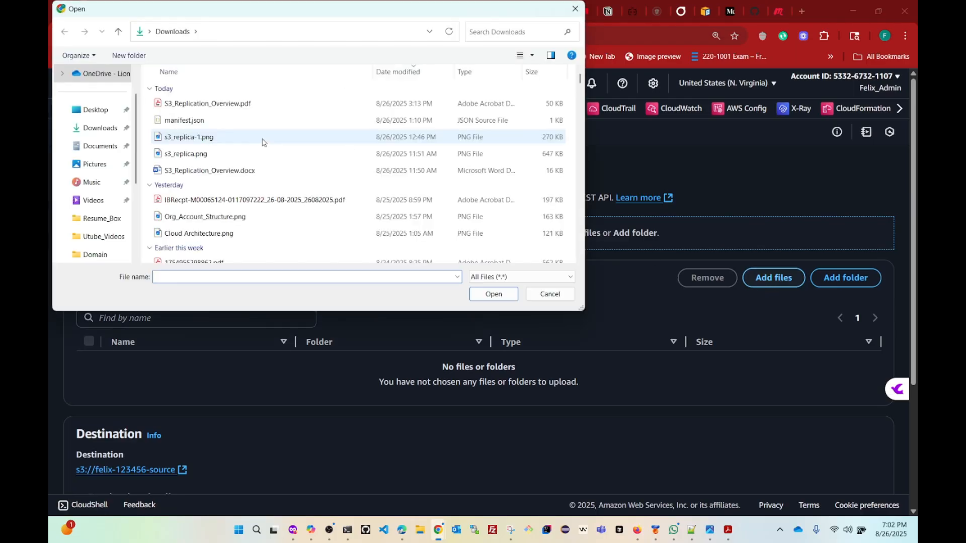
left_click(194, 139)
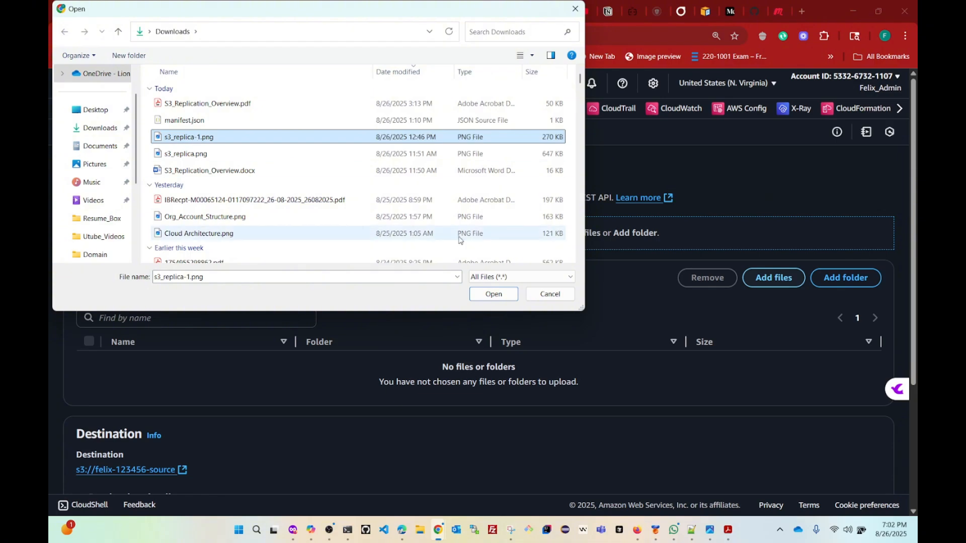
left_click(494, 298)
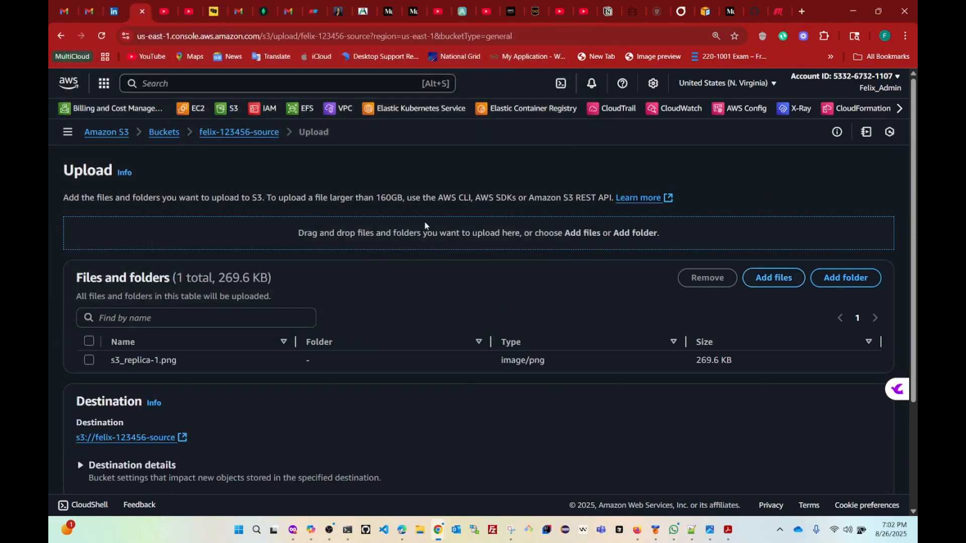
Upload the added image to the source bucket and close the upload summary
scroll(534, 314, "down", 5)
left_click(851, 464)
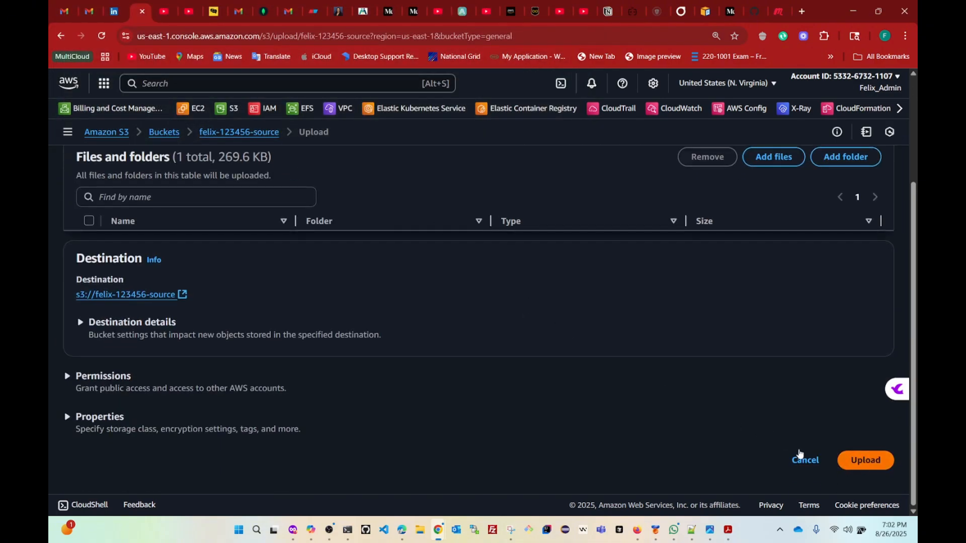
scroll(276, 415, "down", 1)
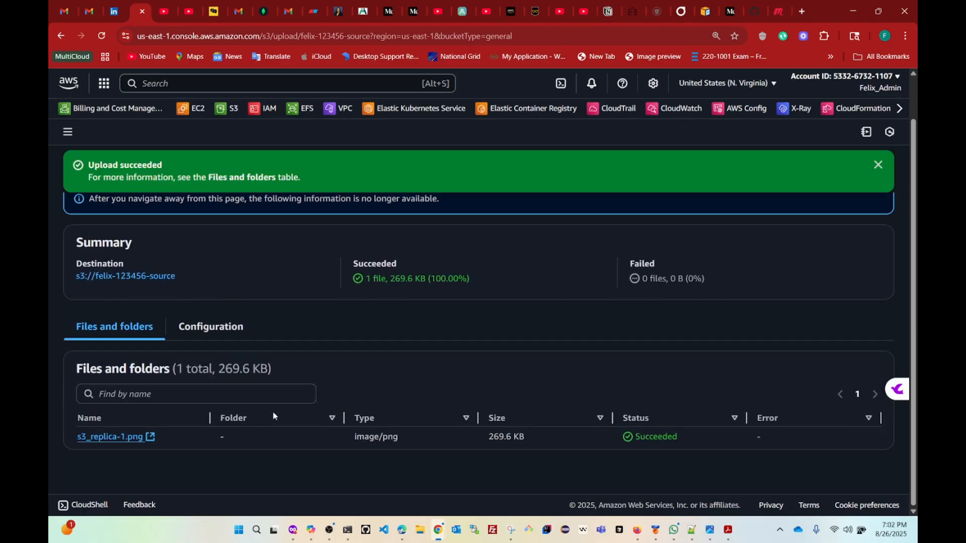
scroll(761, 269, "up", 1)
left_click(866, 209)
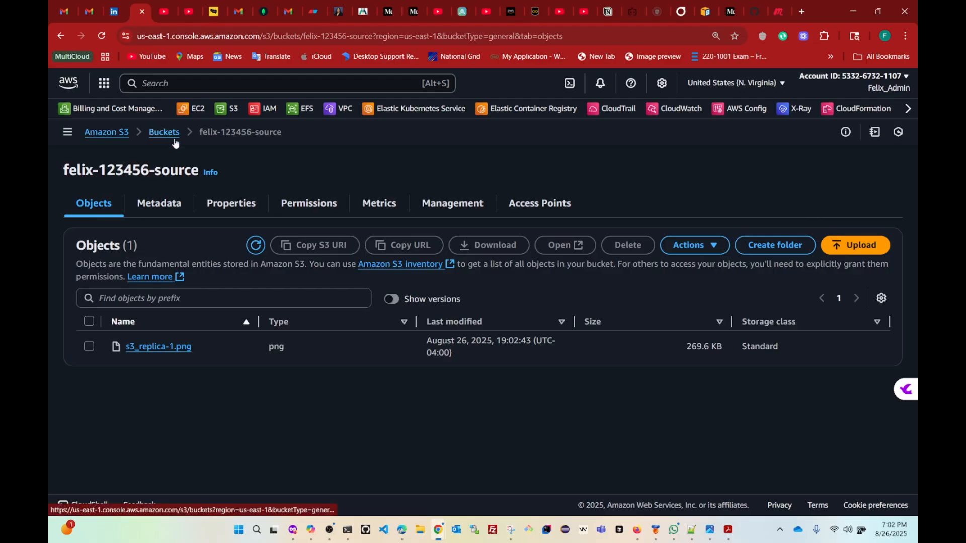
Check the objects stored in the source bucket and in the felix-123456-destination bucket
left_click_drag(60, 171, 211, 177)
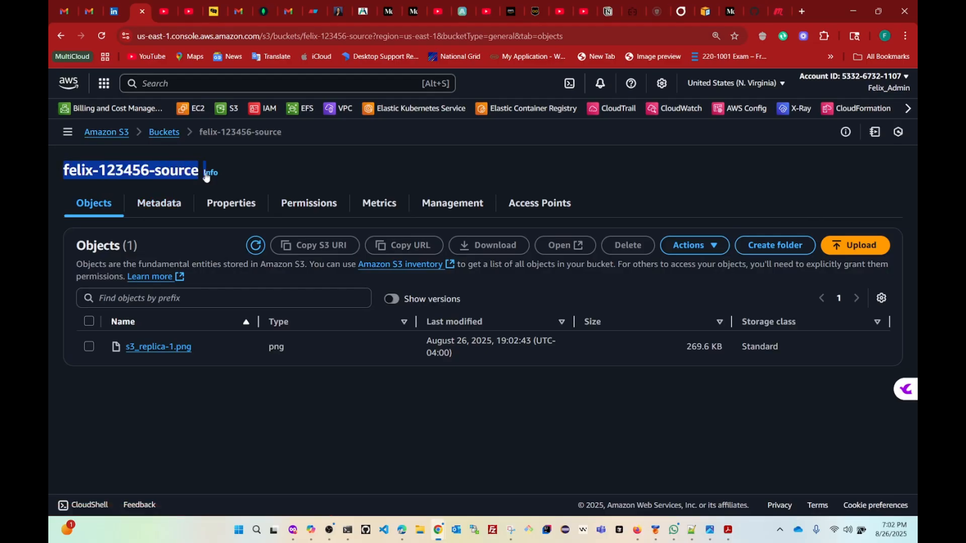
left_click(91, 346)
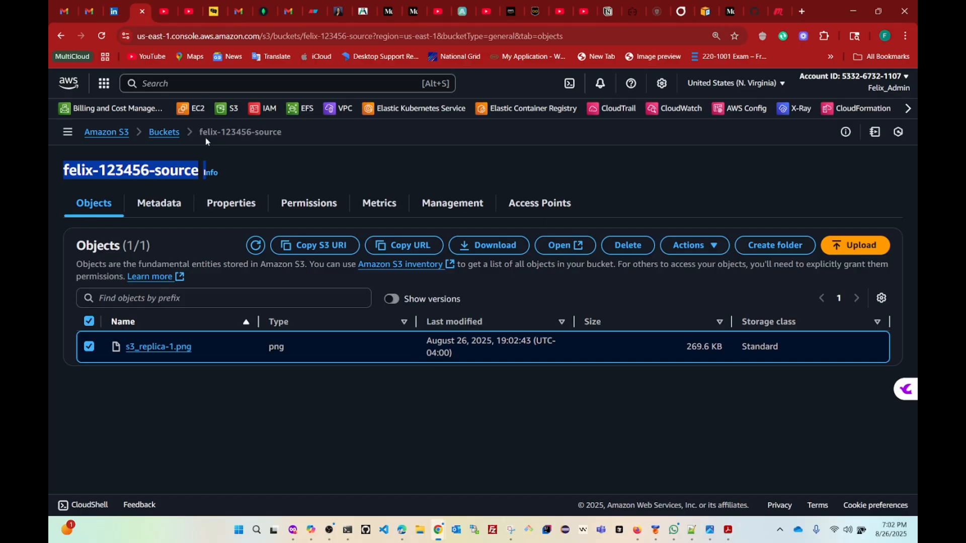
left_click(164, 133)
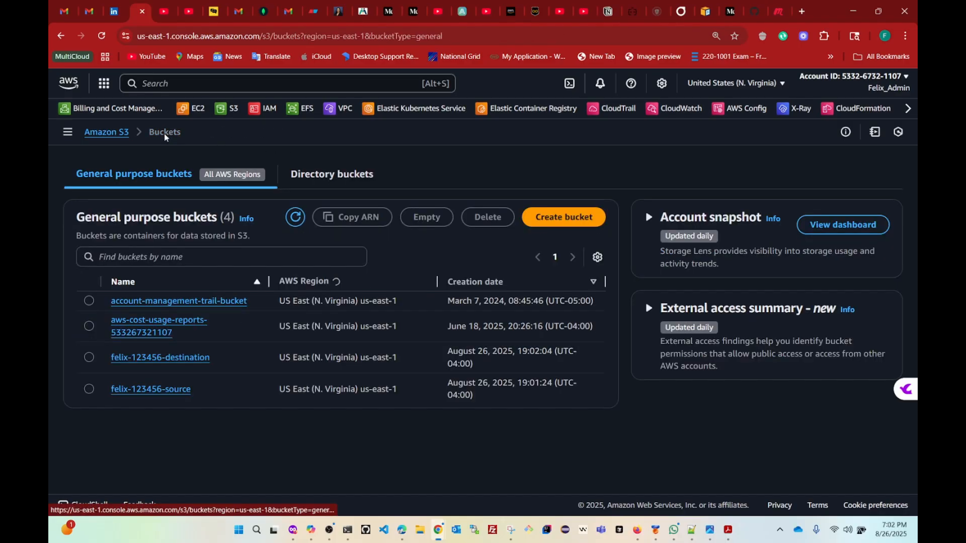
left_click(156, 361)
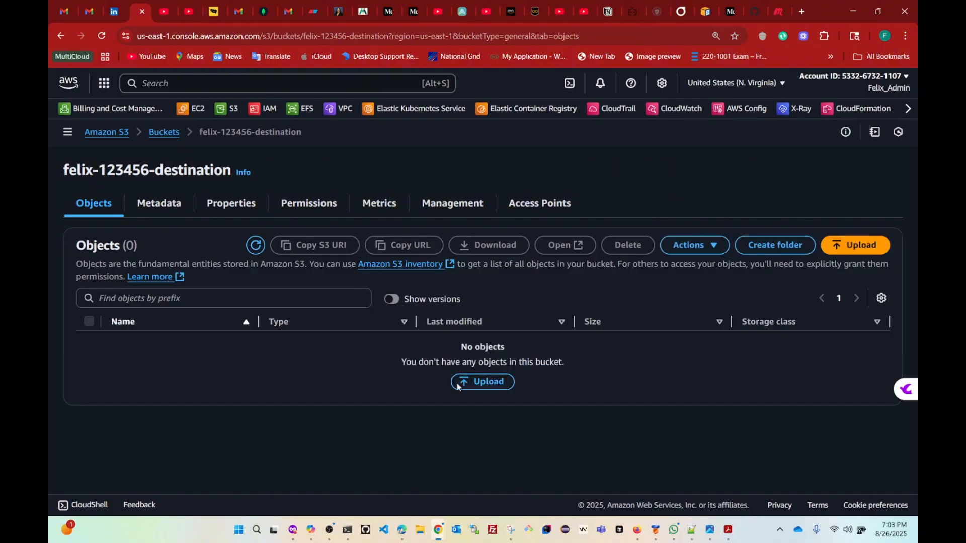
Return to the felix-123456-source bucket and bring up the replication rules in its management settings
left_click(159, 139)
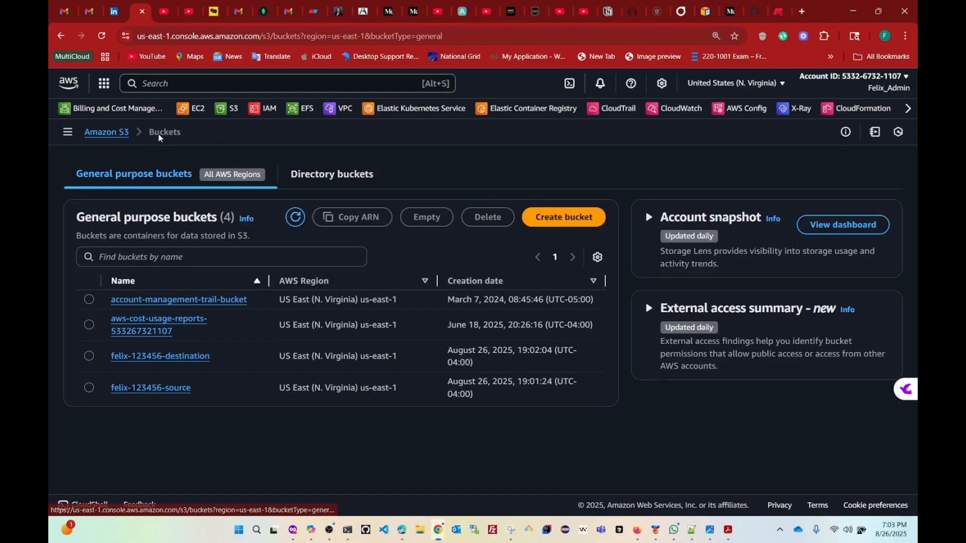
left_click(133, 394)
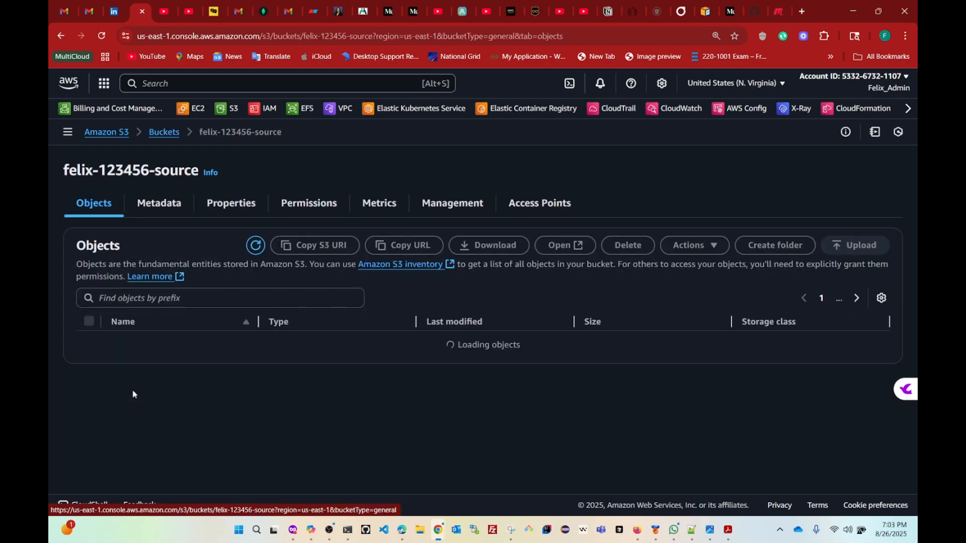
left_click(451, 210)
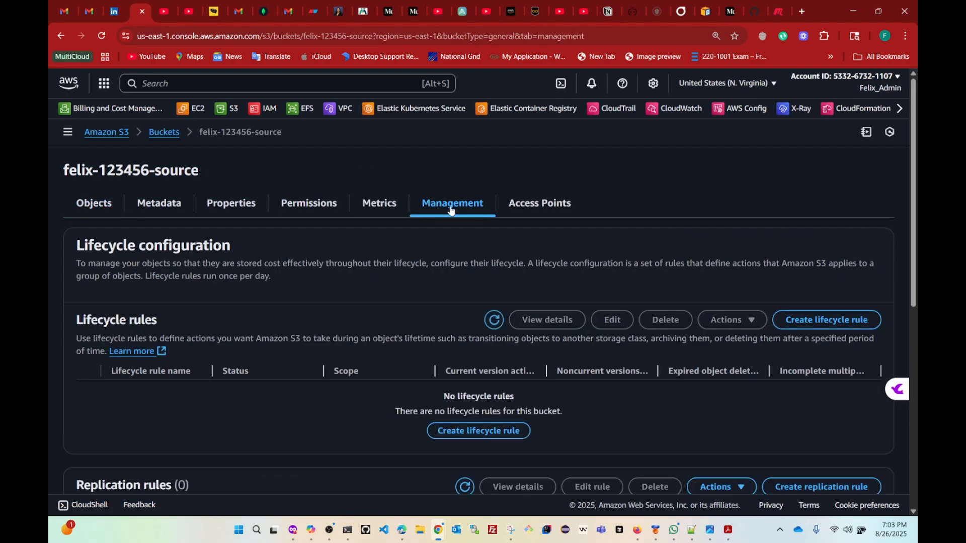
scroll(453, 258, "down", 5)
scroll(453, 259, "down", 2)
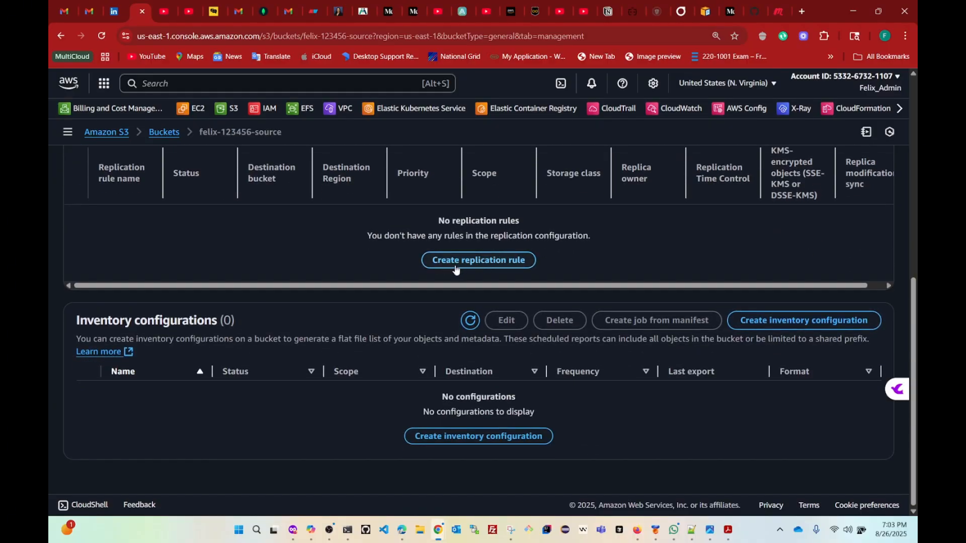
scroll(473, 267, "up", 3)
left_click_drag(76, 265, 169, 267)
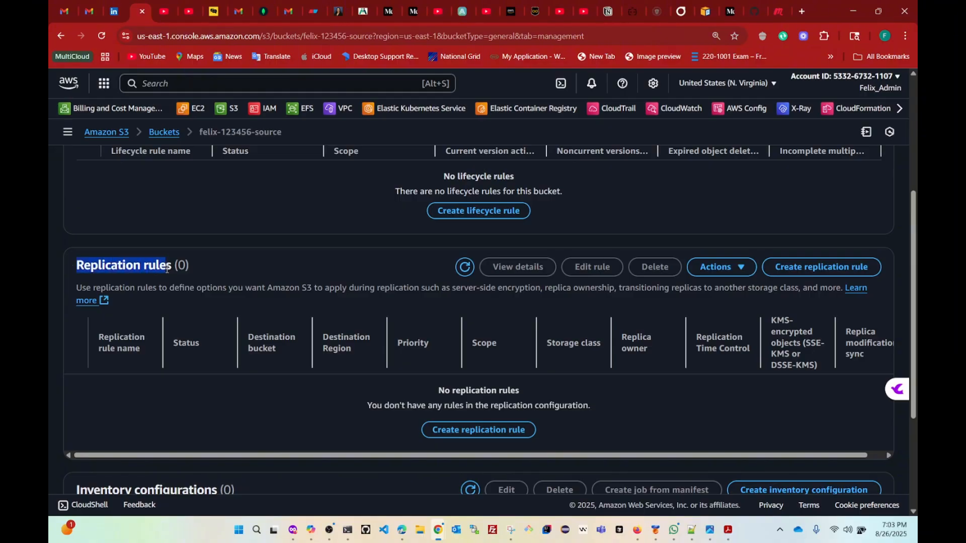
scroll(393, 270, "down", 3)
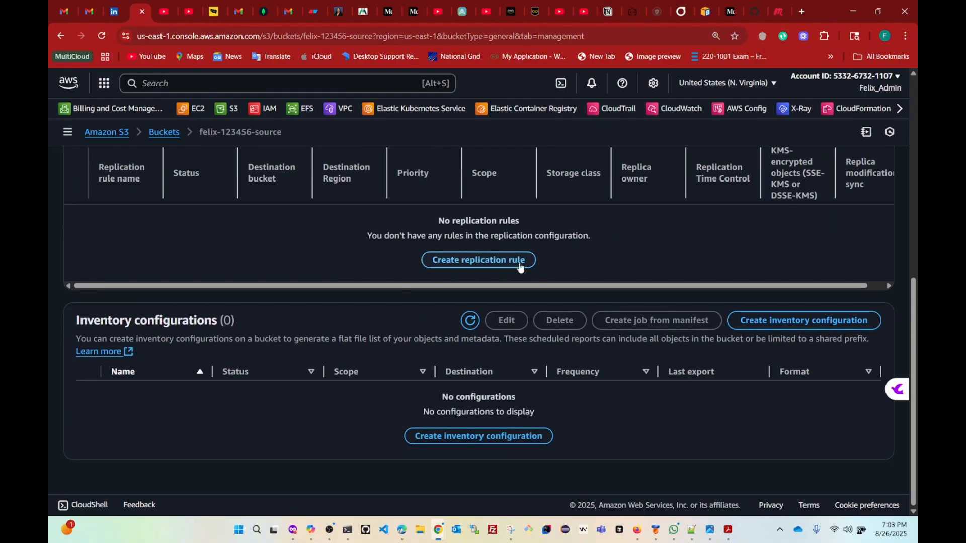
Start a new replication rule for the source bucket and name it felix-123456-replication
left_click(466, 262)
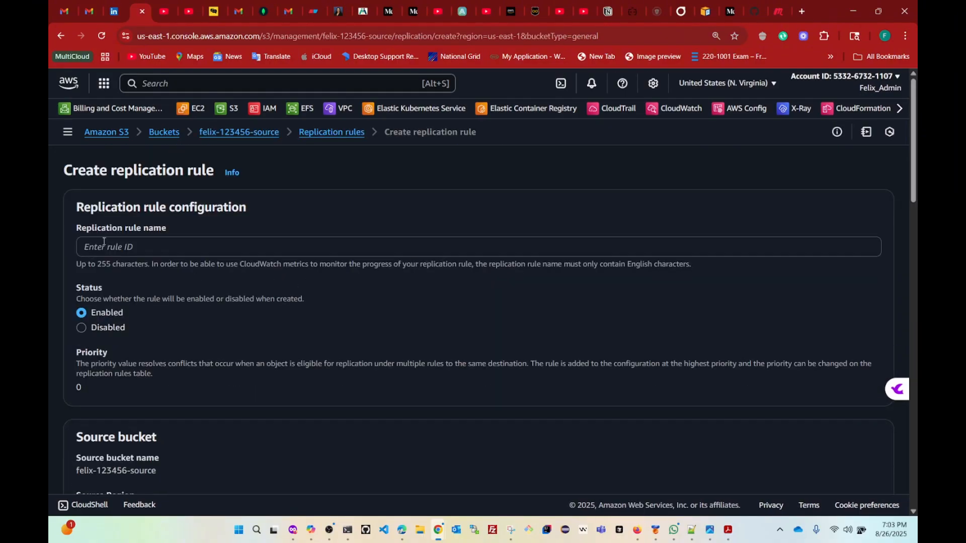
left_click(139, 245)
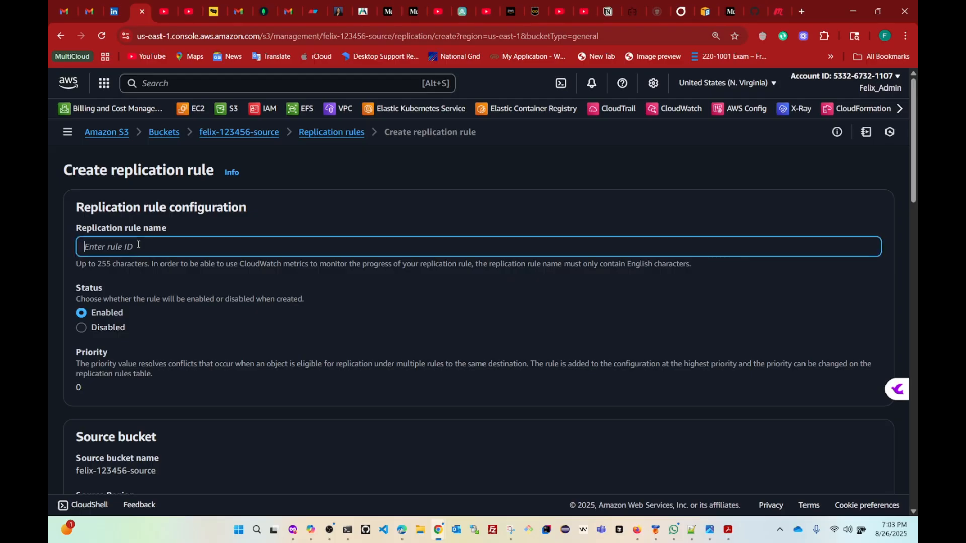
type("felix-123456-replication")
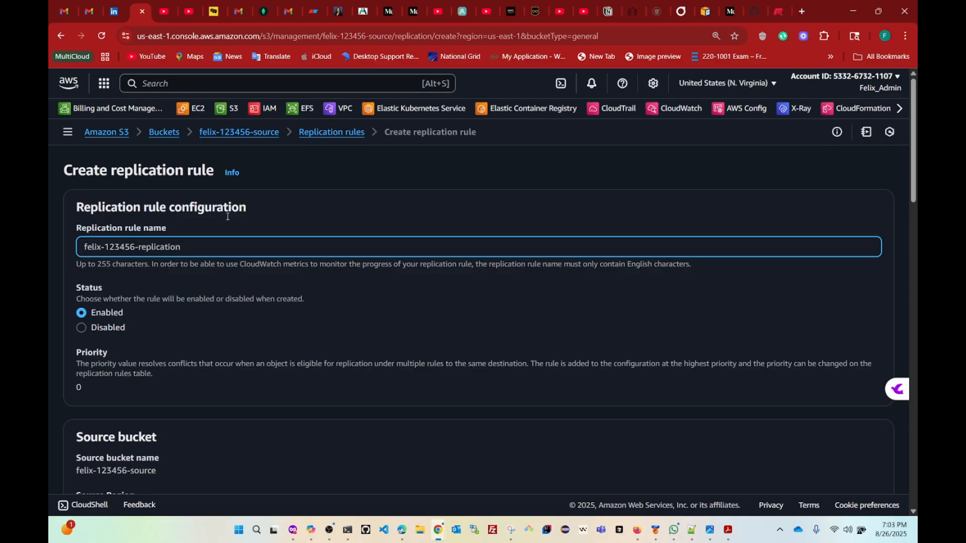
Set the rule scope to apply to all objects in the source bucket
scroll(228, 217, "down", 2)
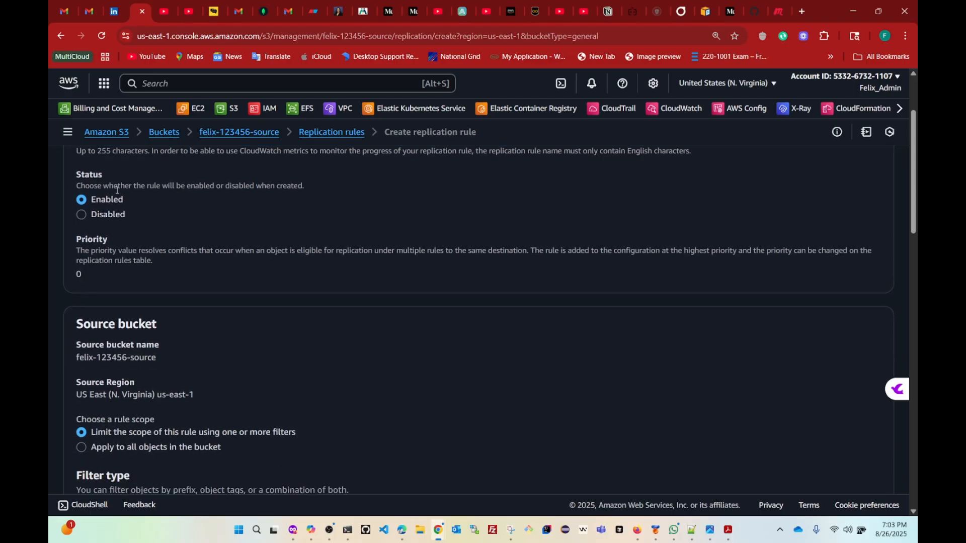
scroll(239, 263, "down", 1)
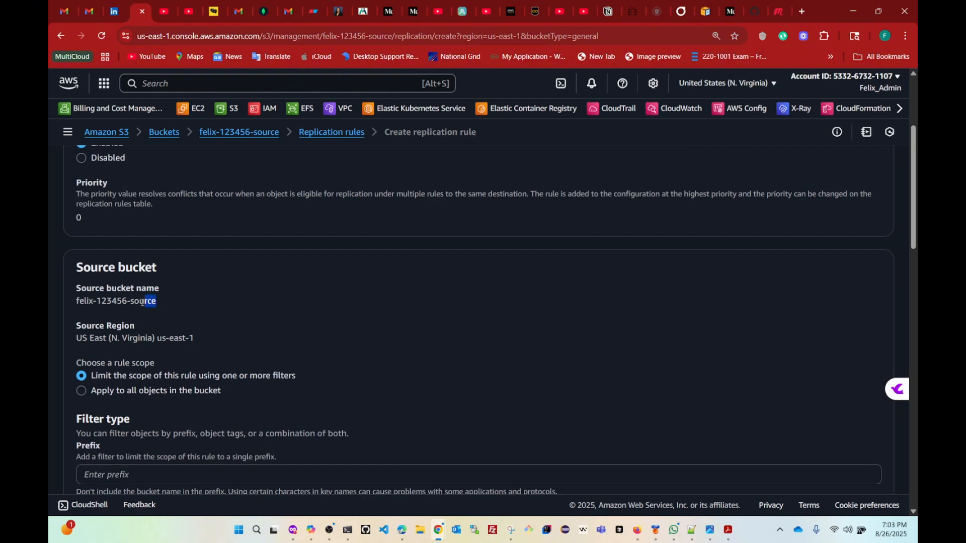
left_click_drag(143, 301, 71, 303)
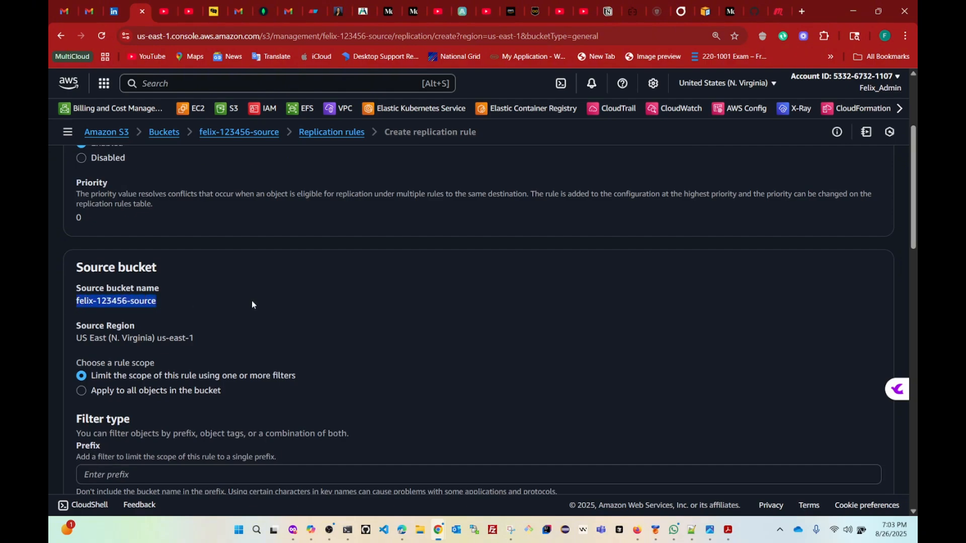
scroll(252, 299, "down", 2)
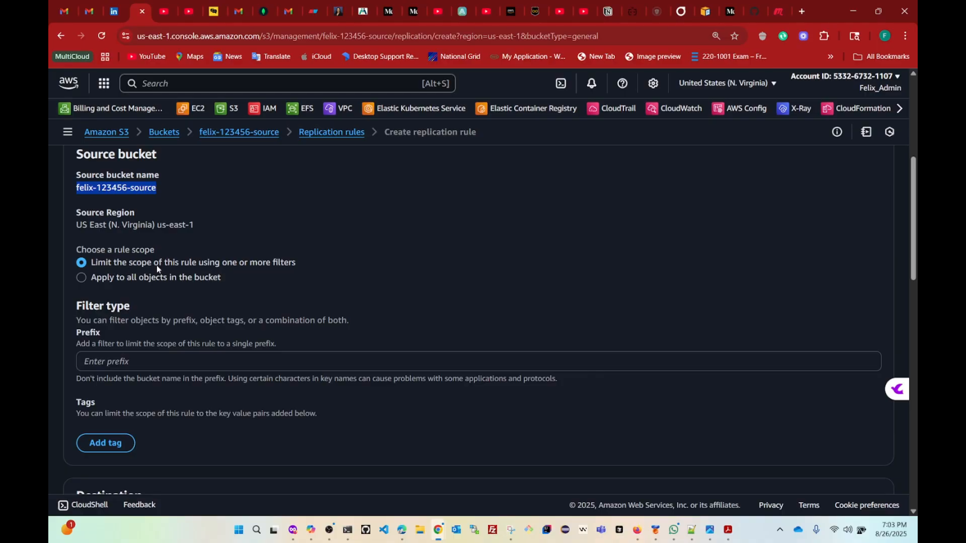
left_click(124, 281)
left_click(124, 280)
Browse the buckets in this account and choose felix-123456-destination as the replication destination
scroll(354, 260, "down", 2)
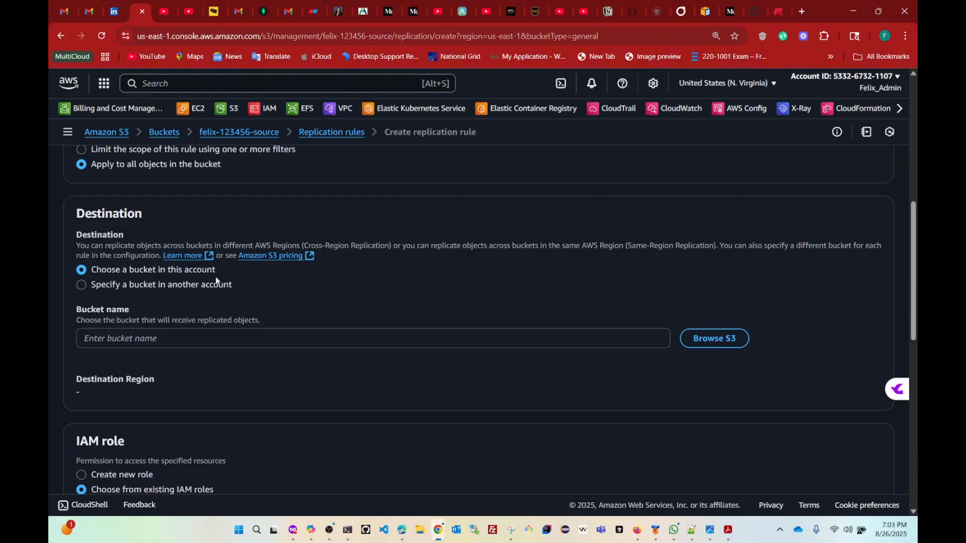
left_click_drag(157, 272, 90, 276)
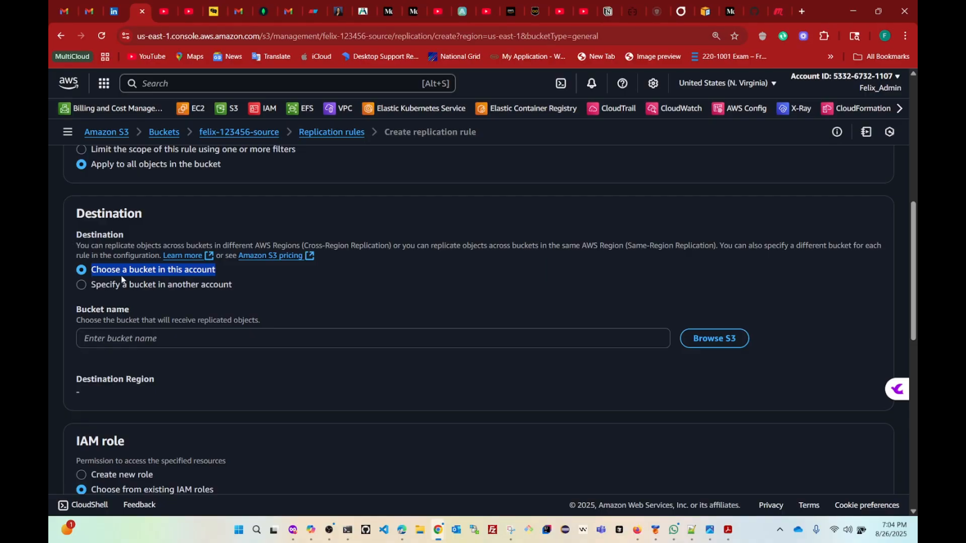
left_click(326, 302)
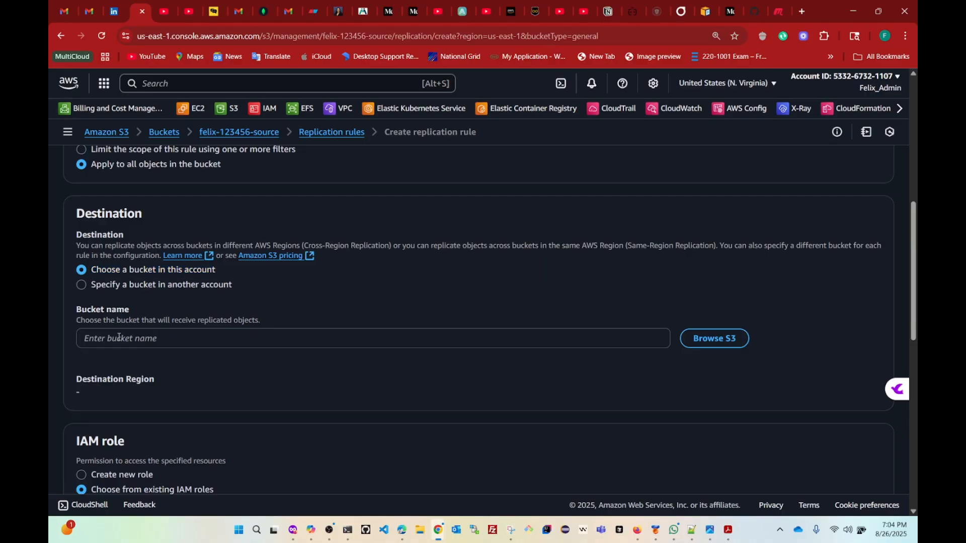
left_click_drag(144, 318, 95, 316)
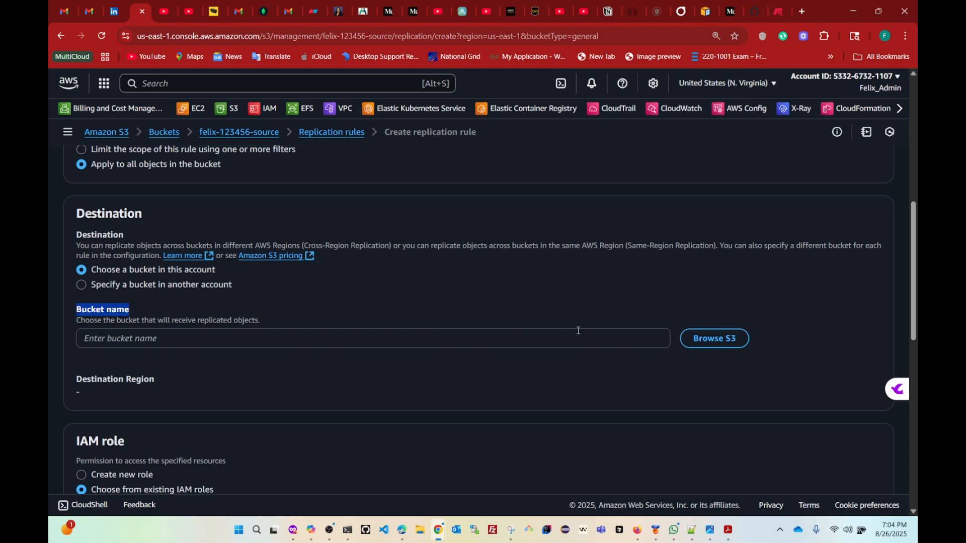
left_click(714, 341)
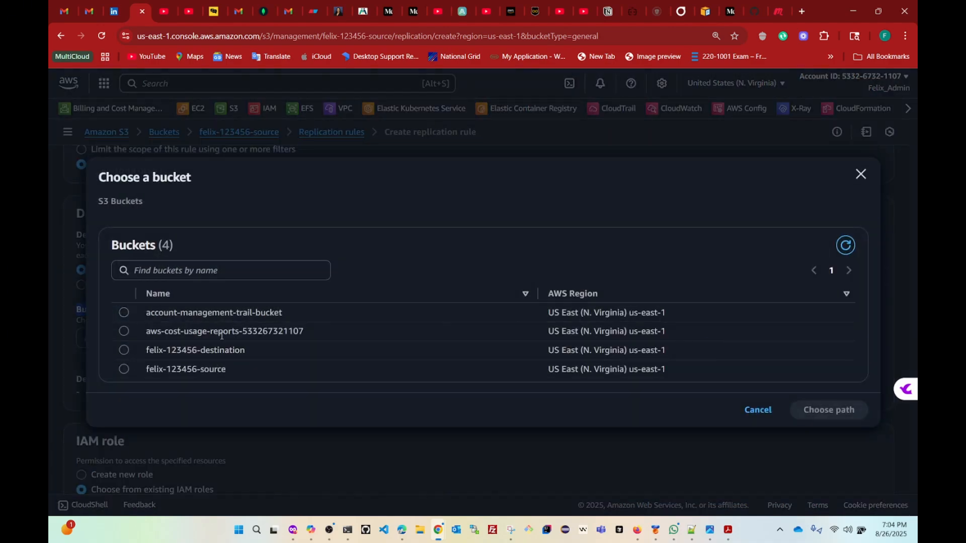
left_click(124, 351)
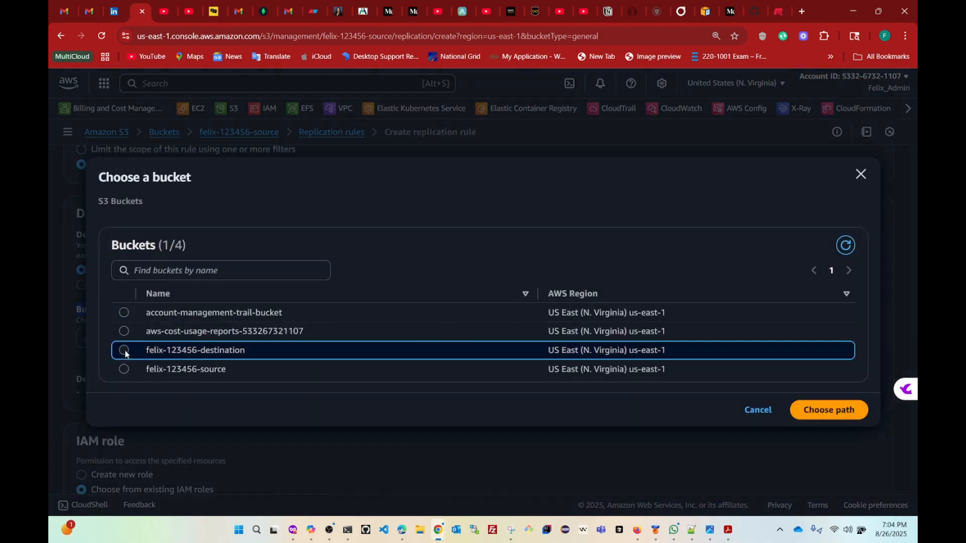
left_click(822, 410)
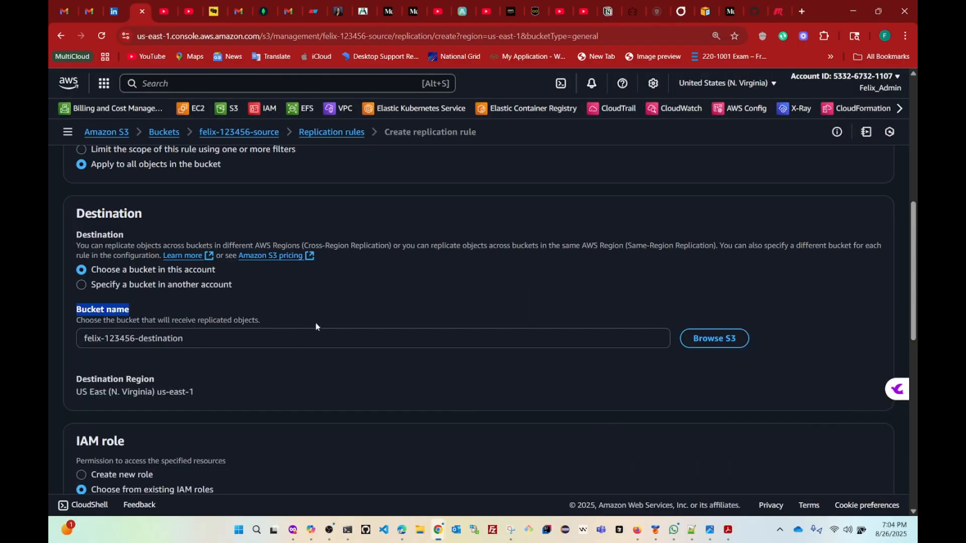
Set the rule's IAM role option to create a new role
scroll(316, 325, "down", 1)
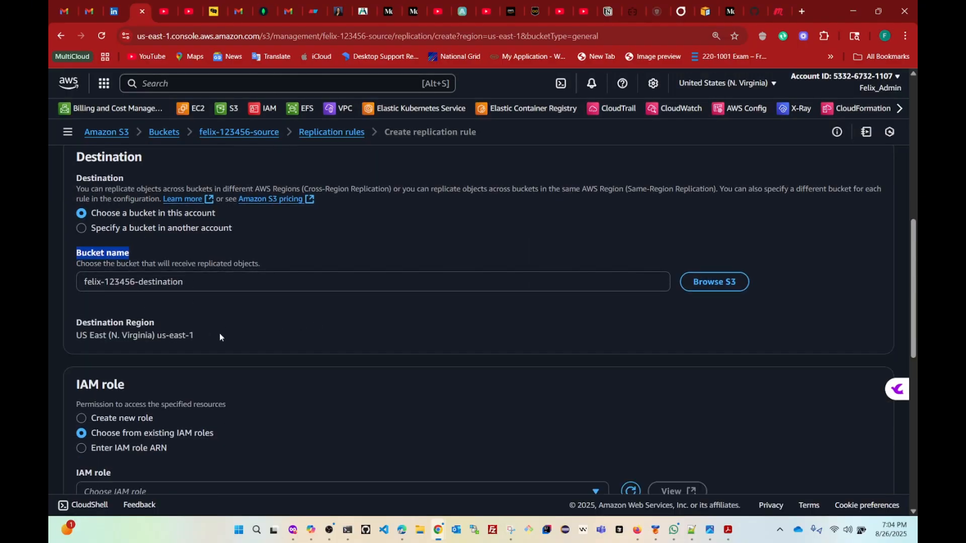
left_click_drag(220, 336, 101, 346)
scroll(420, 322, "down", 2)
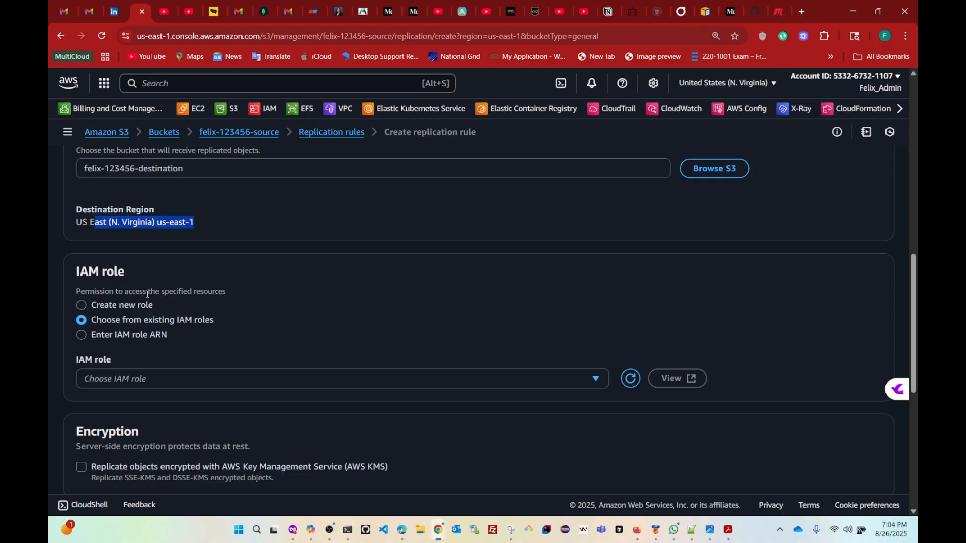
left_click(150, 378)
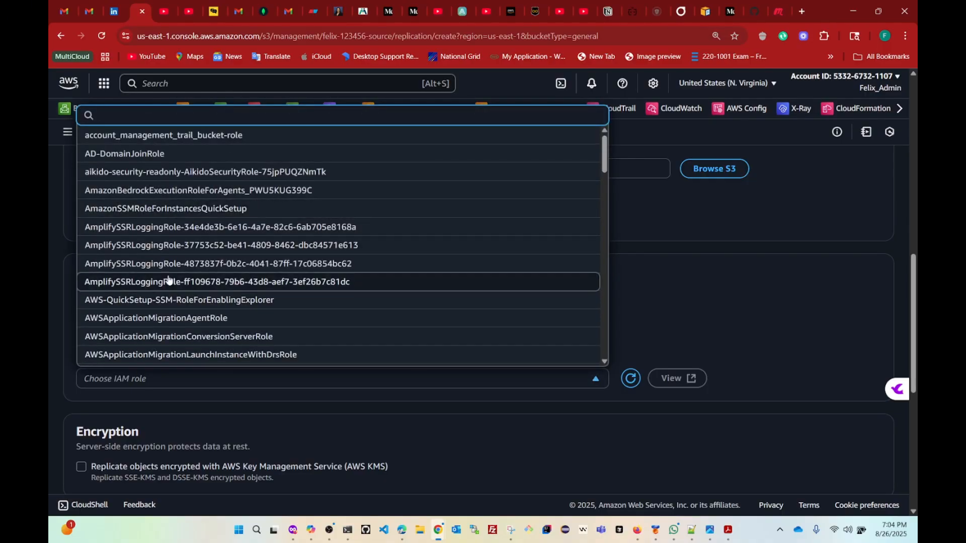
left_click(771, 218)
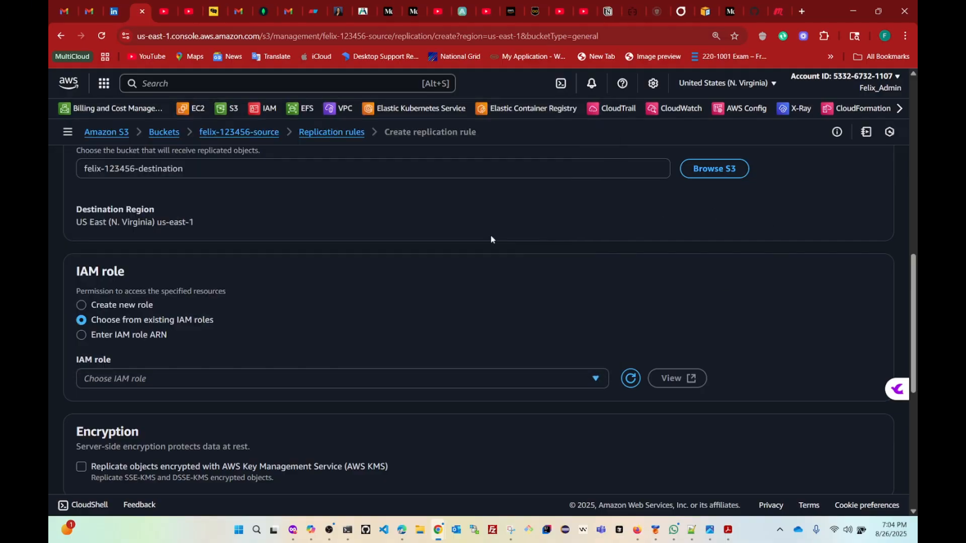
left_click(122, 307)
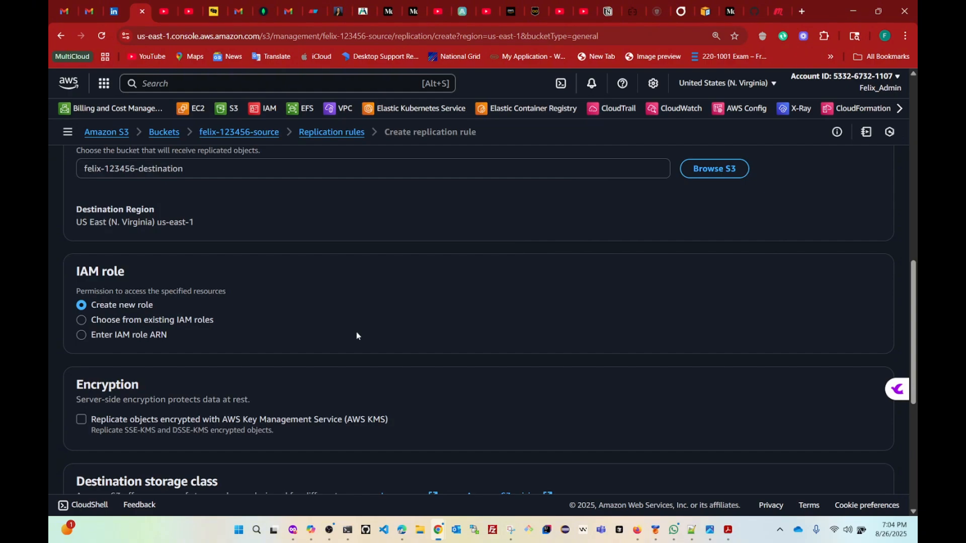
Enable Replication Time Control (RTC) in the rule's additional replication options
scroll(357, 335, "down", 1)
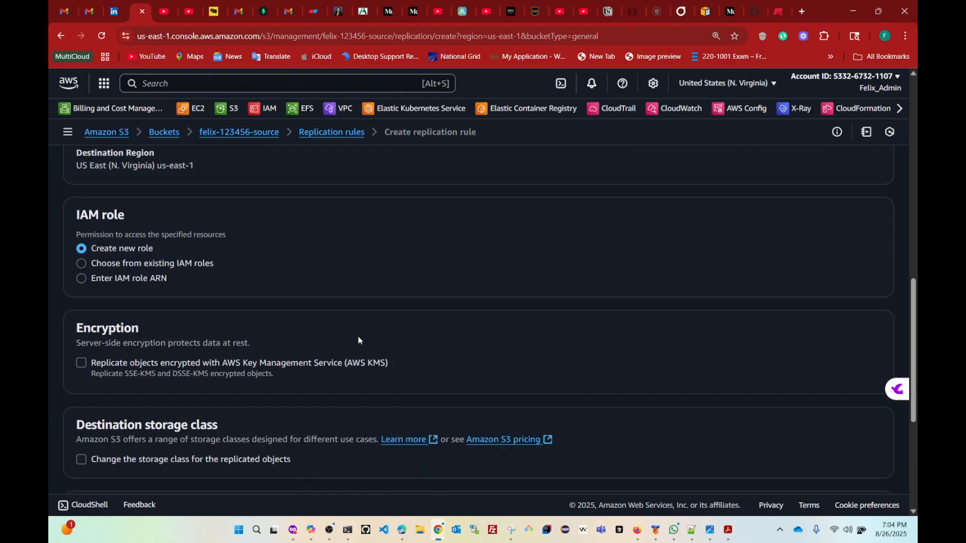
scroll(407, 340, "down", 2)
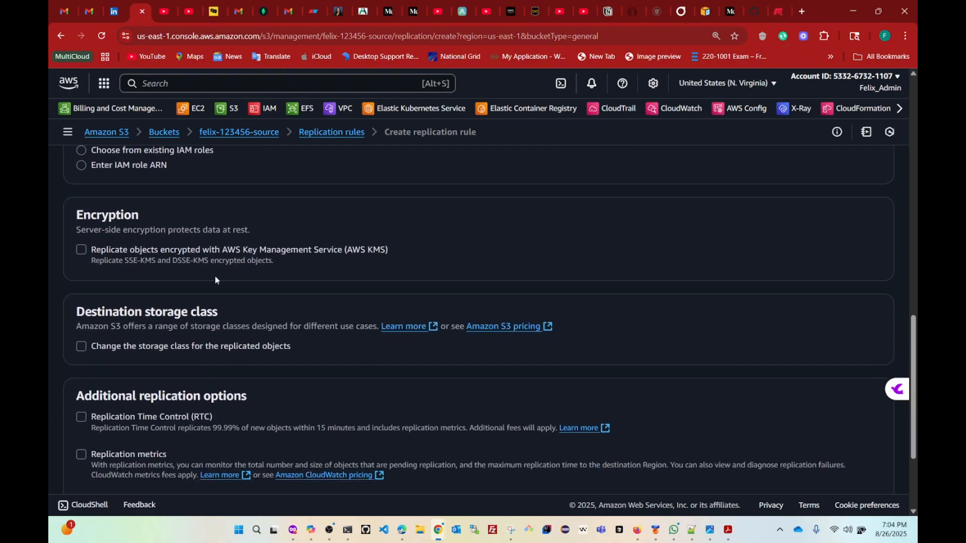
scroll(151, 287, "down", 2)
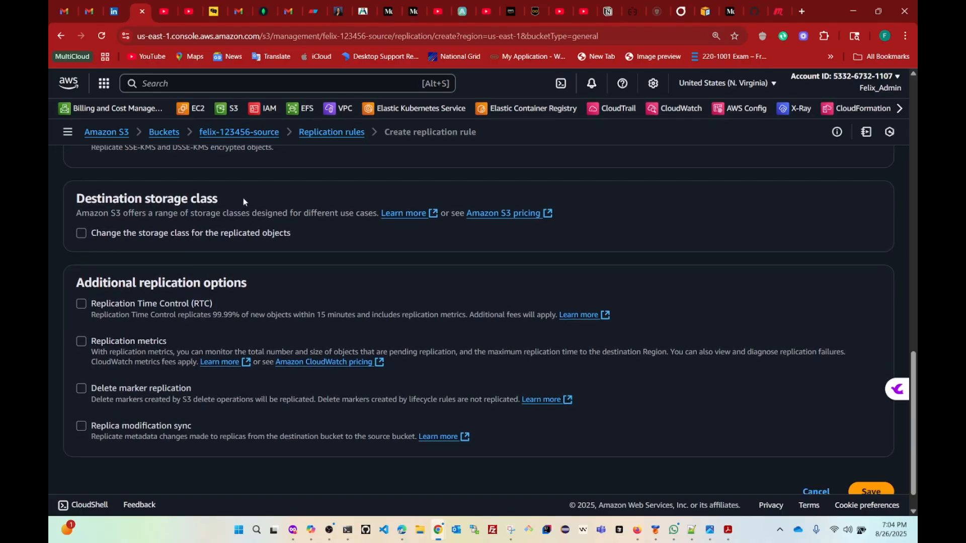
left_click_drag(219, 199, 79, 198)
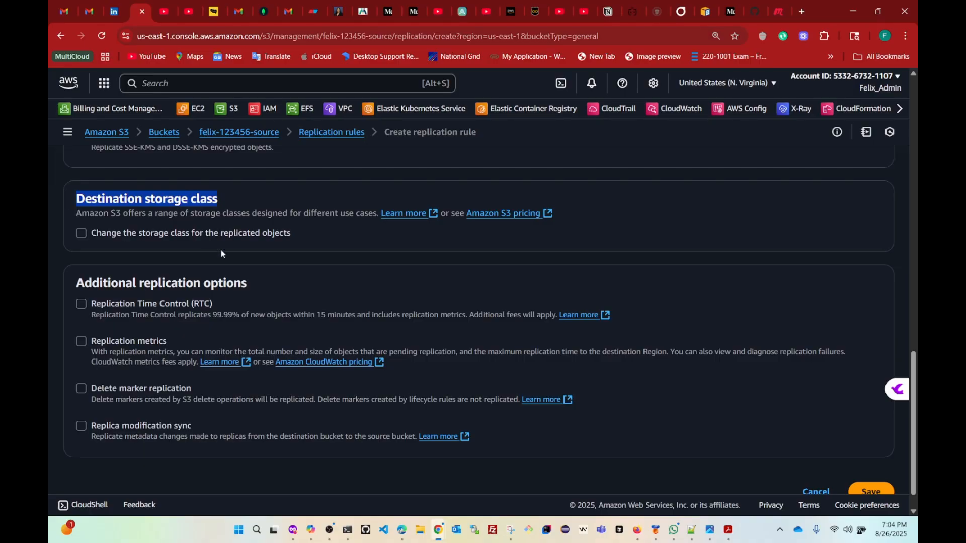
scroll(310, 271, "down", 1)
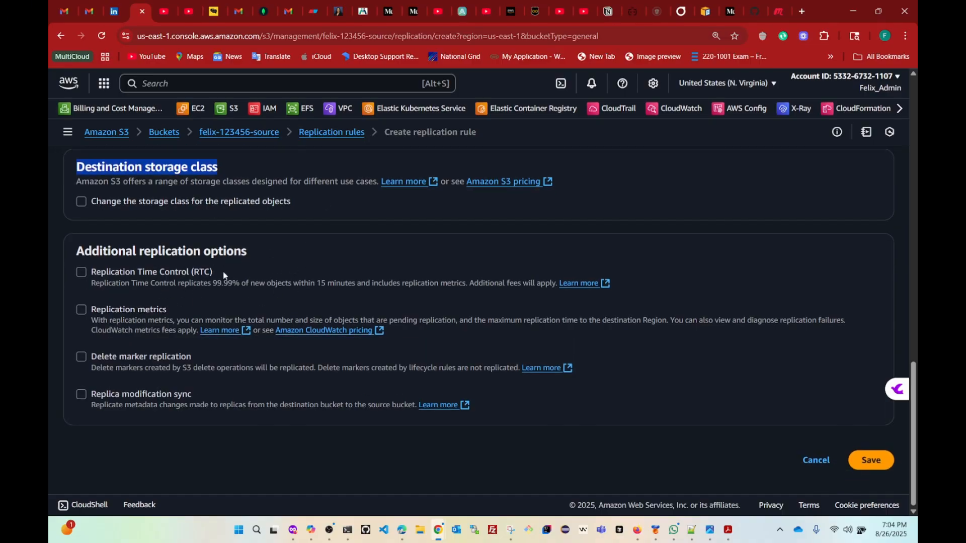
left_click_drag(221, 272, 97, 280)
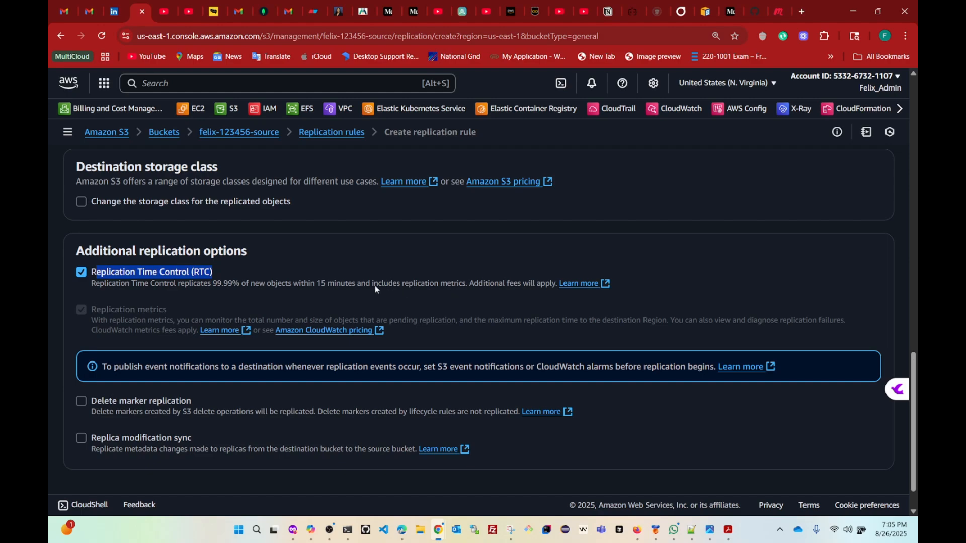
left_click_drag(89, 285, 561, 288)
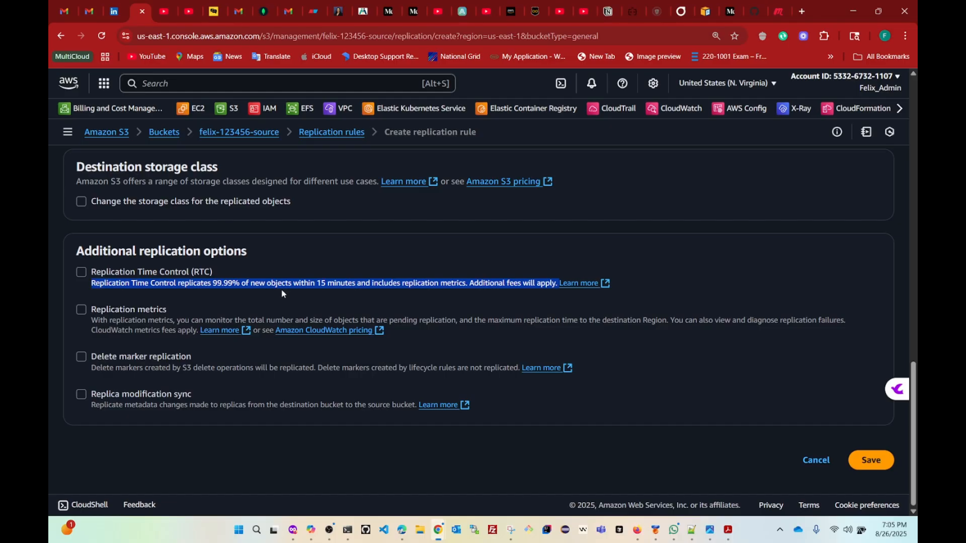
left_click(639, 291)
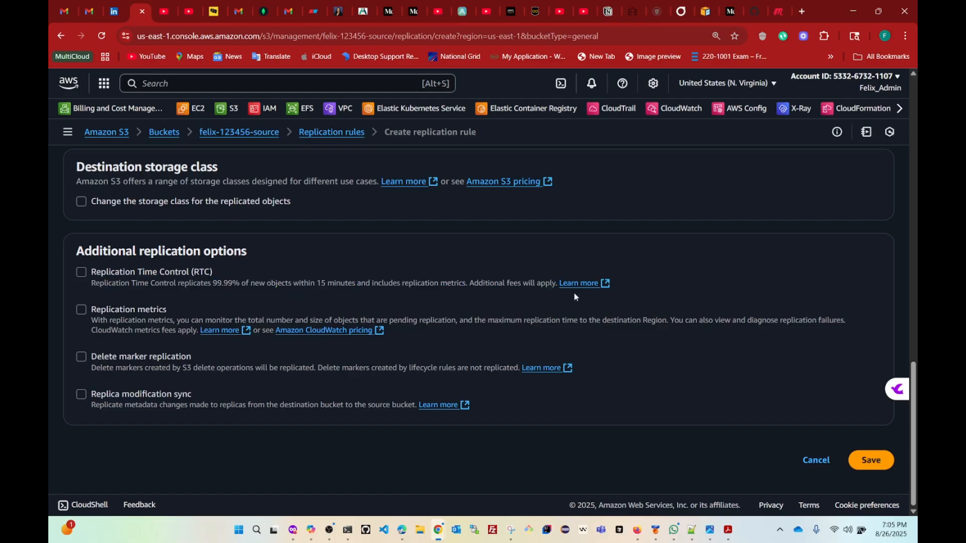
left_click(80, 273)
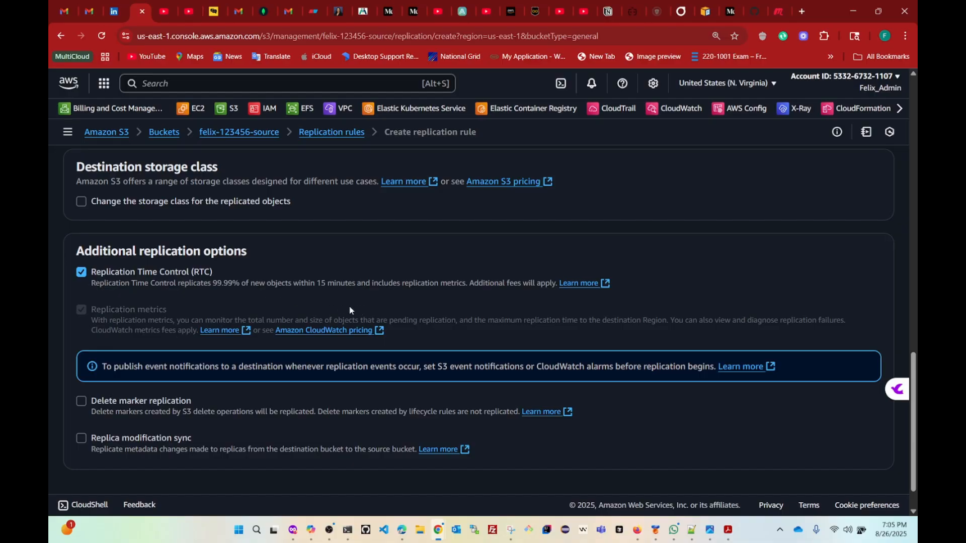
Enable delete marker replication and save the replication rule
scroll(349, 317, "down", 1)
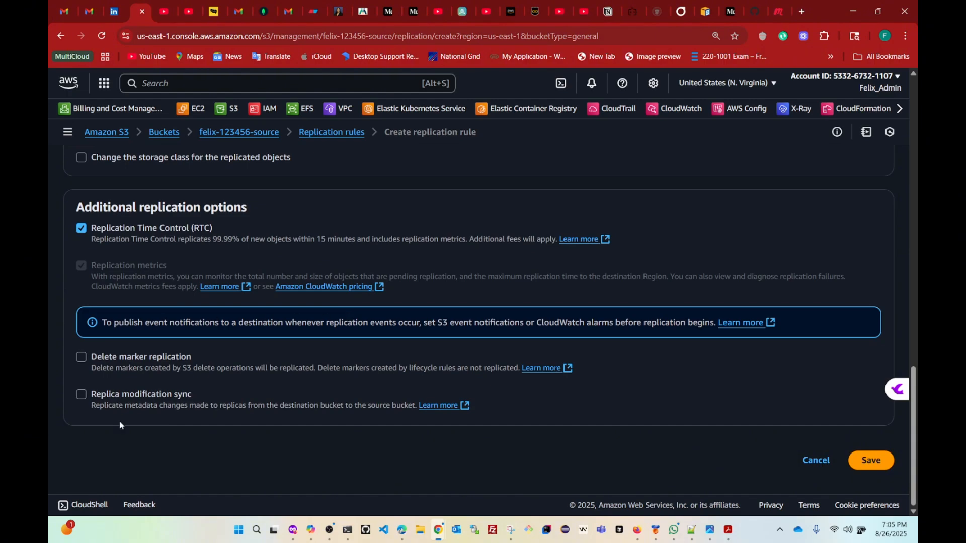
left_click_drag(205, 355, 94, 364)
left_click(208, 357)
left_click(217, 355)
left_click(80, 358)
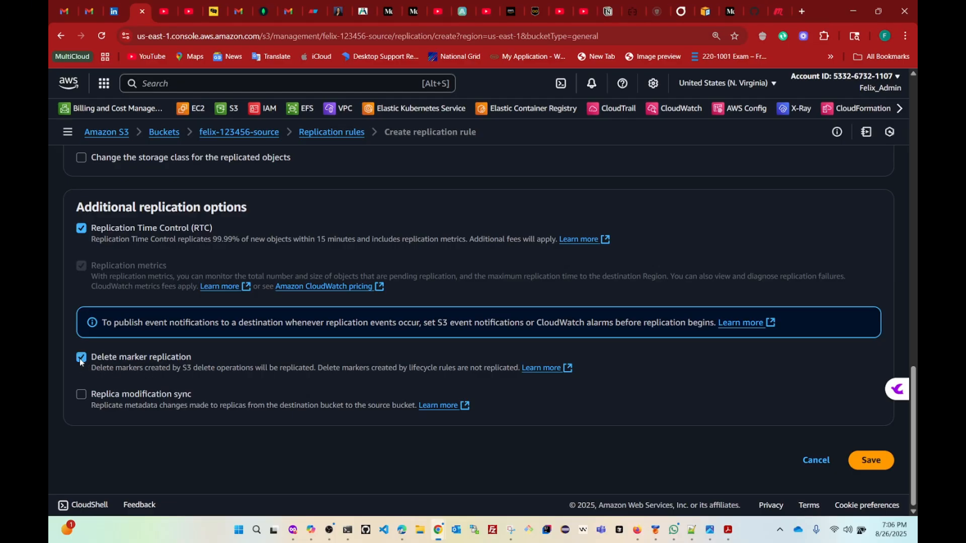
left_click(872, 460)
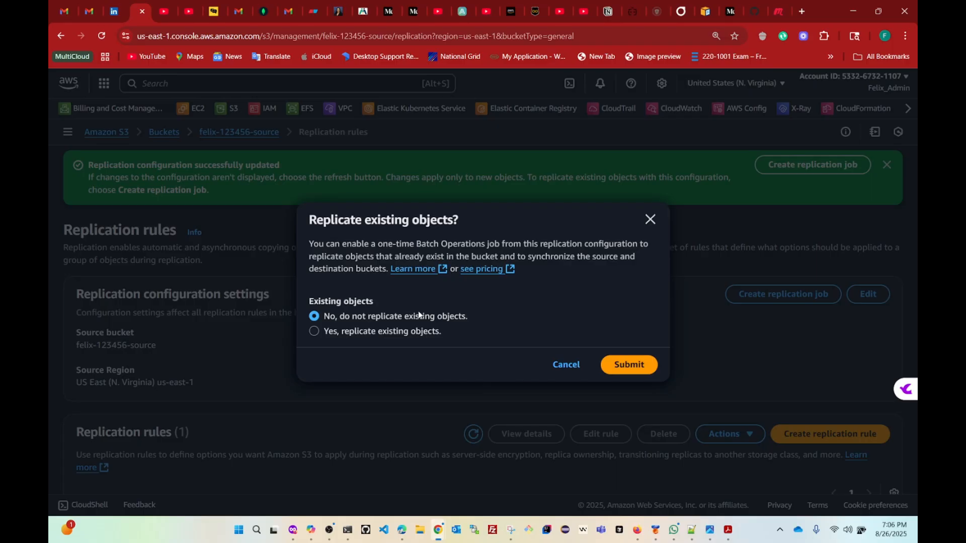
Check the existing objects in the felix-123456-source bucket in a duplicate browser tab, then return to the prompt about replicating existing objects
right_click(136, 20)
key("Escape")
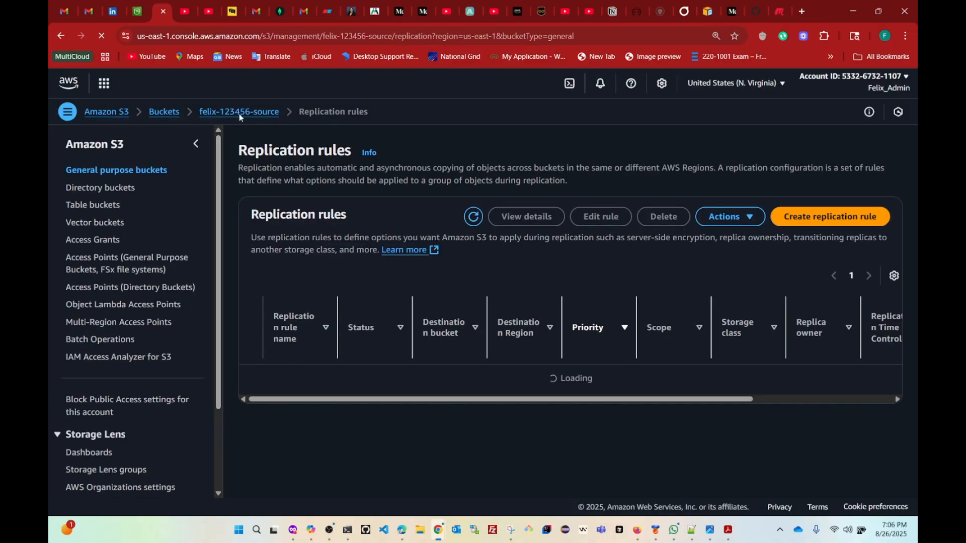
left_click(240, 114)
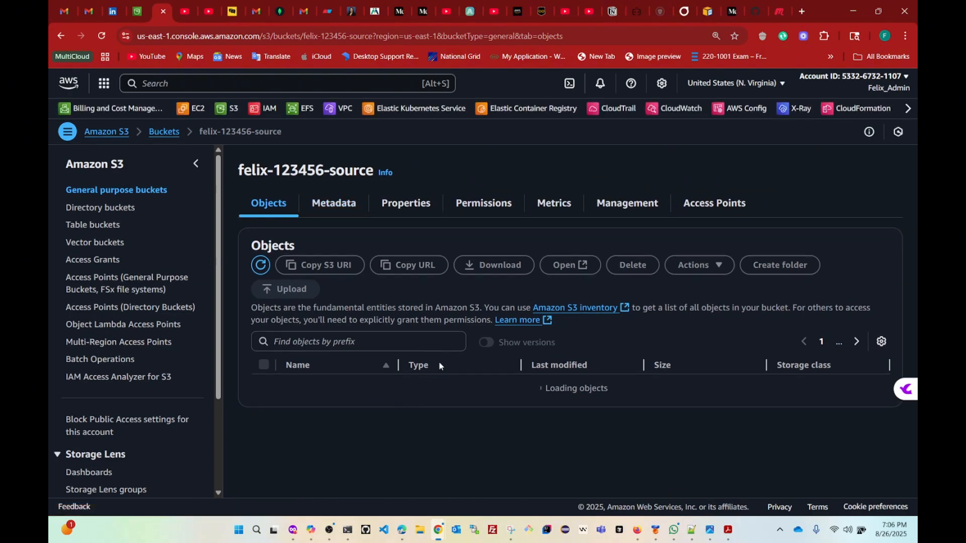
left_click(264, 390)
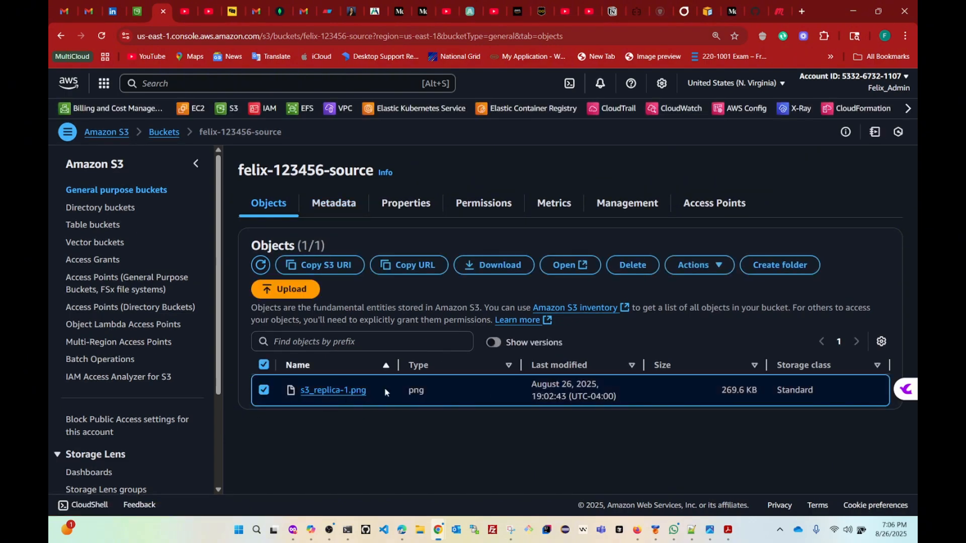
left_click(137, 13)
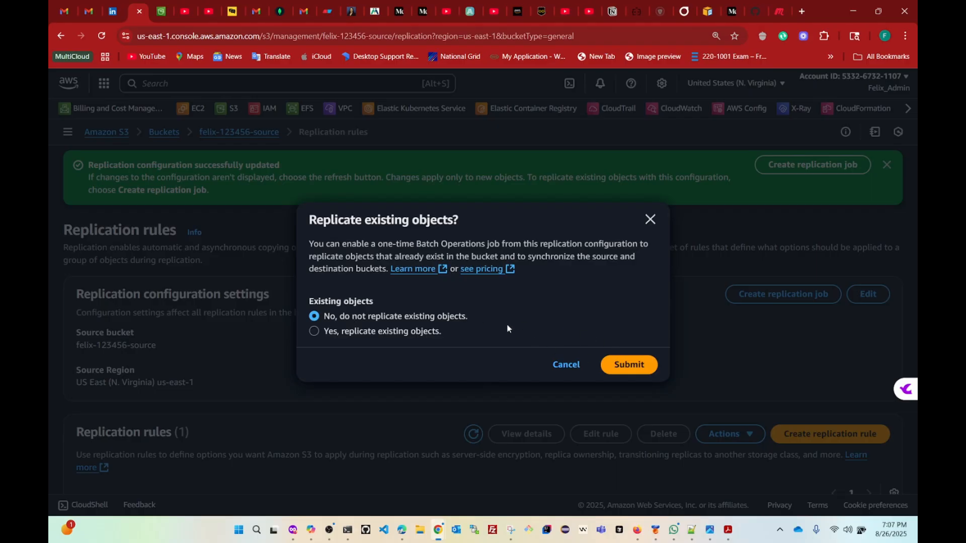
Choose to replicate the existing objects and submit the choice
left_click(374, 336)
left_click(622, 370)
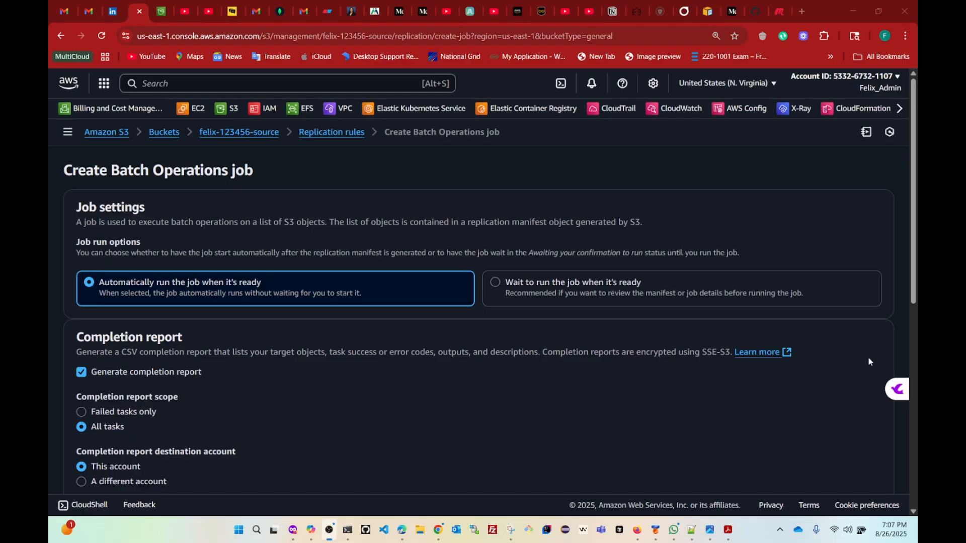
Set the batch job's completion report destination to s3://felix-123456-source/report
scroll(251, 300, "down", 2)
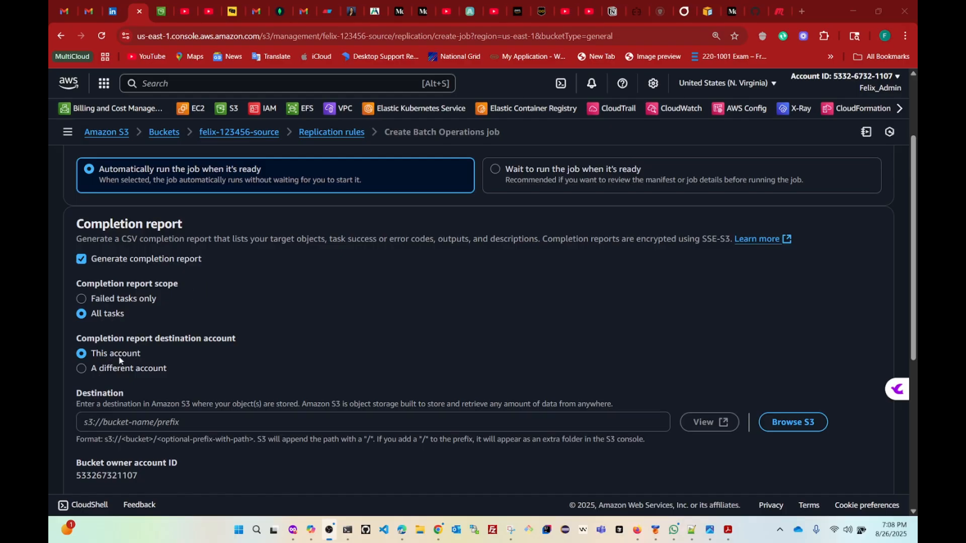
scroll(220, 339, "down", 1)
scroll(220, 339, "down", 1)
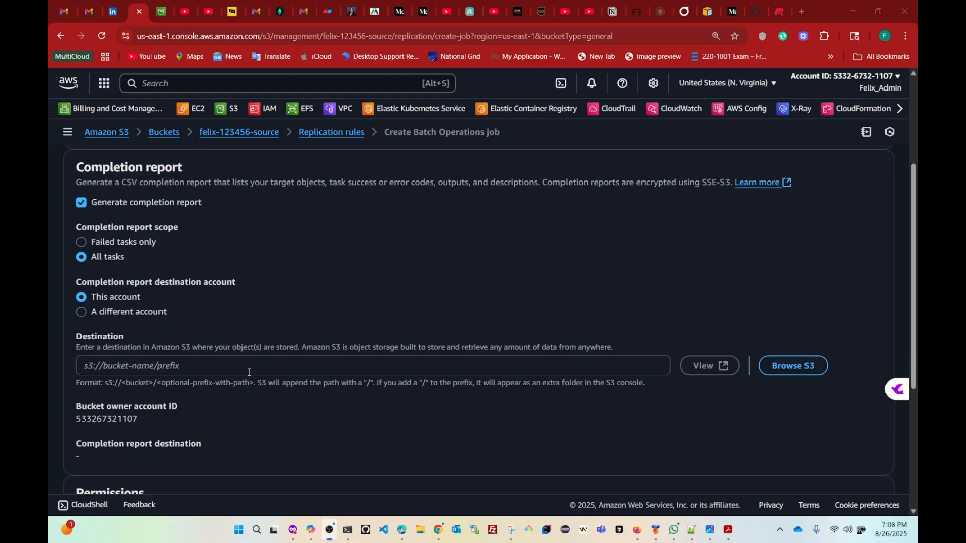
left_click(791, 372)
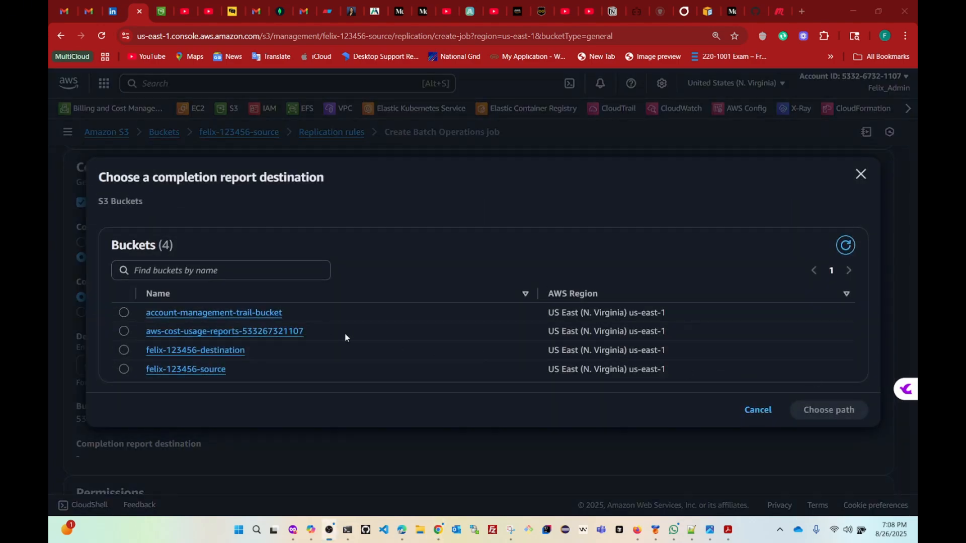
left_click(124, 370)
left_click(823, 412)
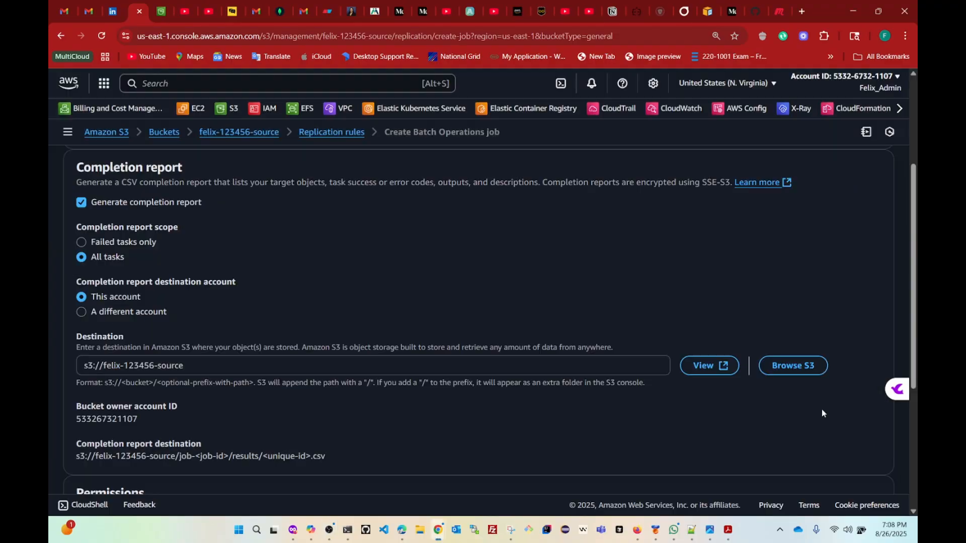
left_click(228, 368)
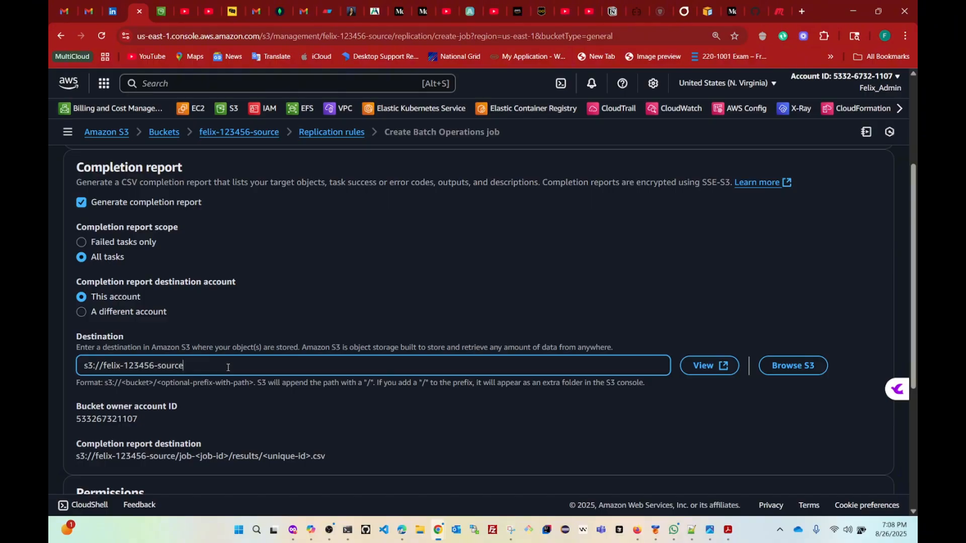
type("/report")
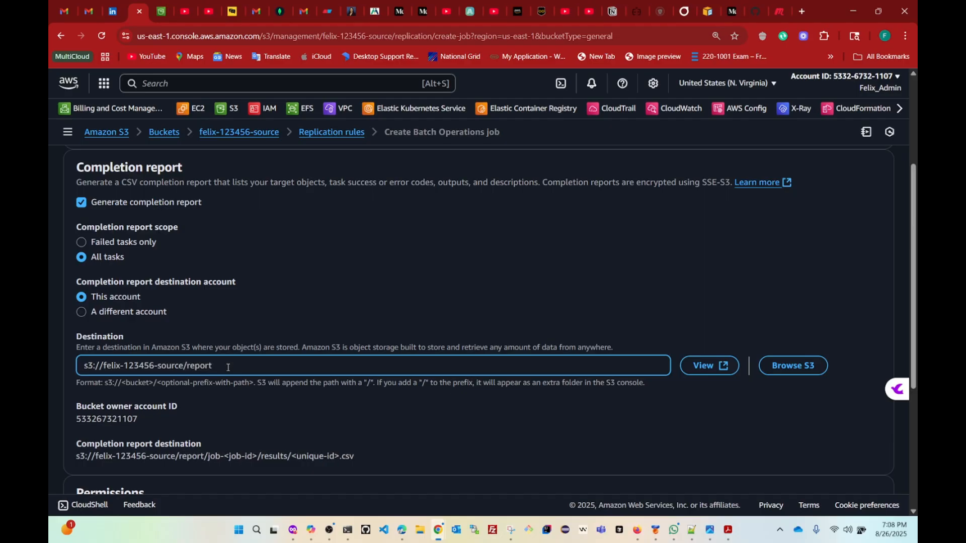
Set the batch job's permissions to create a new IAM role and save the job
scroll(295, 358, "down", 4)
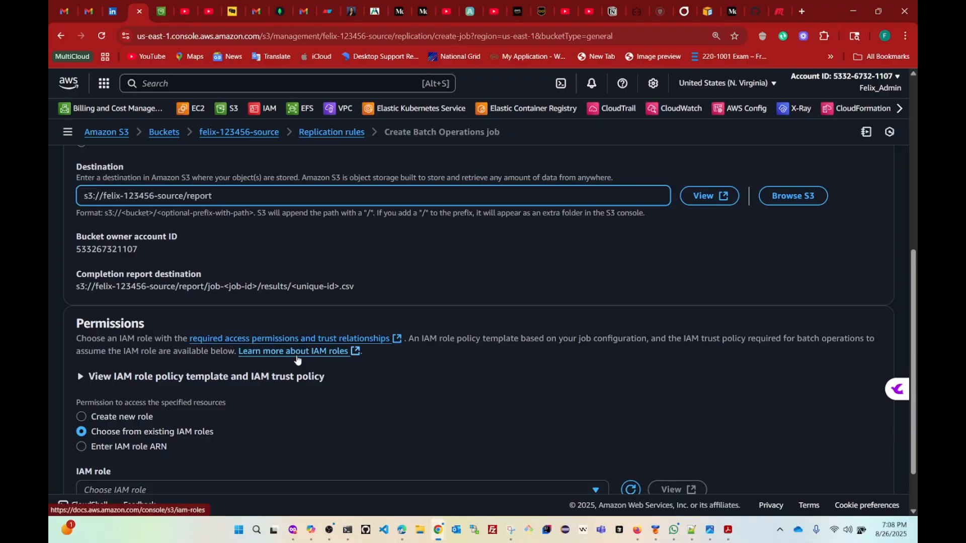
scroll(297, 360, "down", 1)
scroll(298, 360, "up", 3)
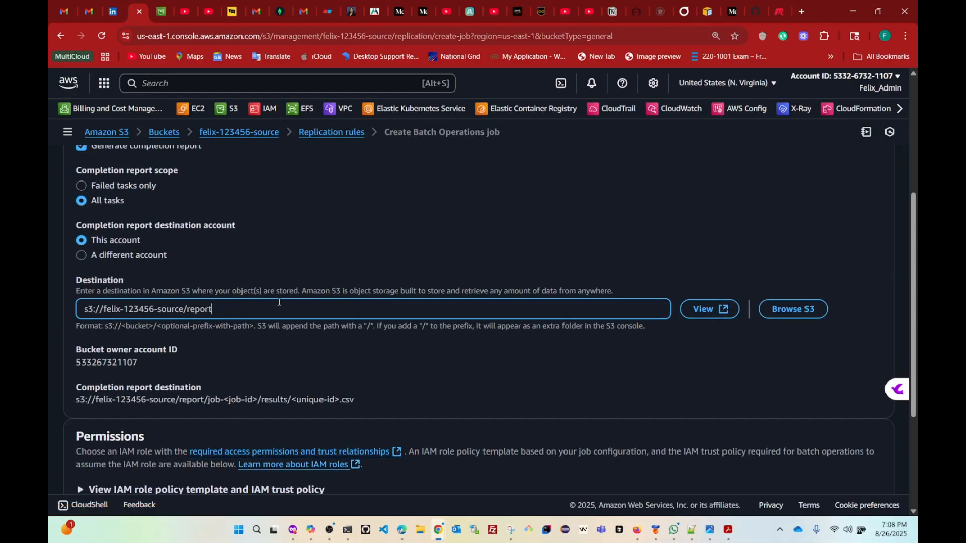
scroll(279, 302, "down", 3)
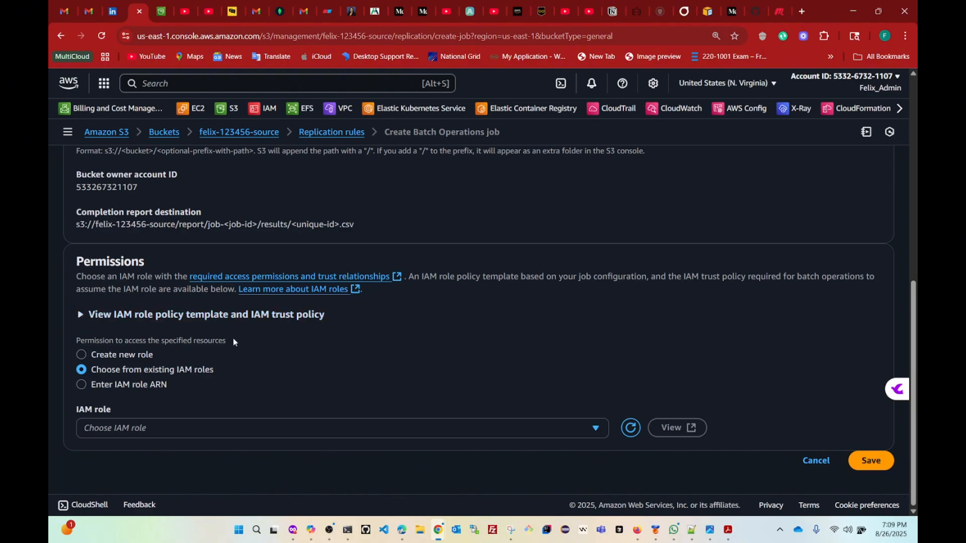
left_click(82, 356)
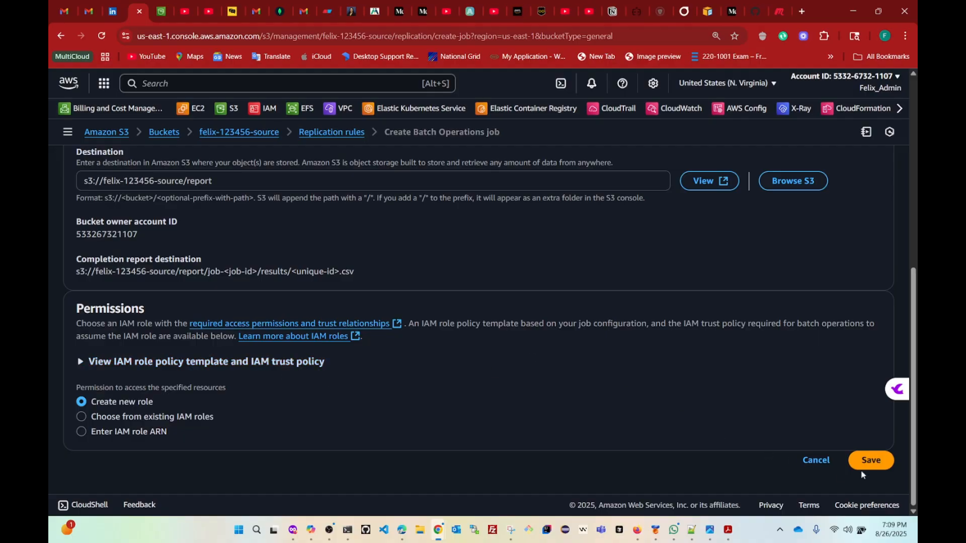
left_click(874, 464)
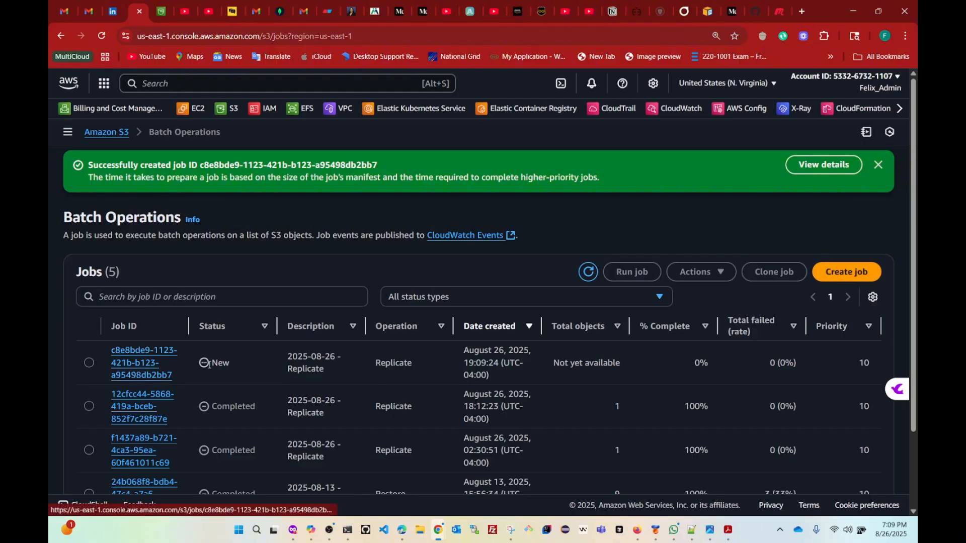
Open the new replication job's details and examine its IAM role, status and completion percentage
left_click(88, 367)
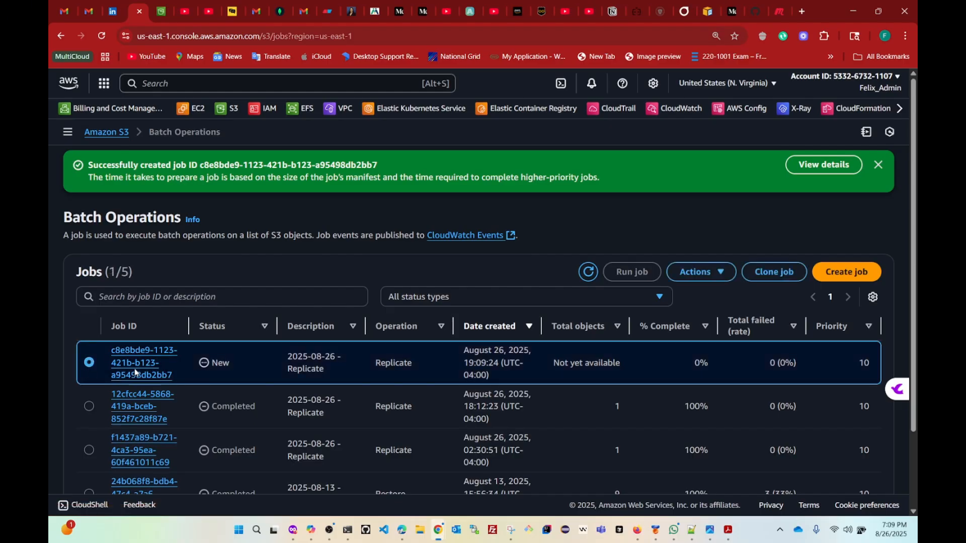
left_click(815, 173)
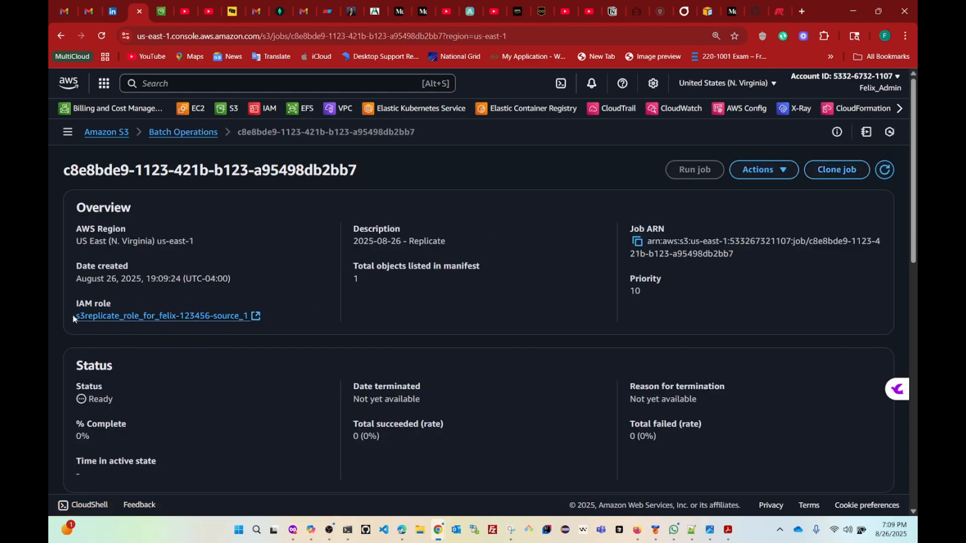
left_click_drag(73, 317, 265, 318)
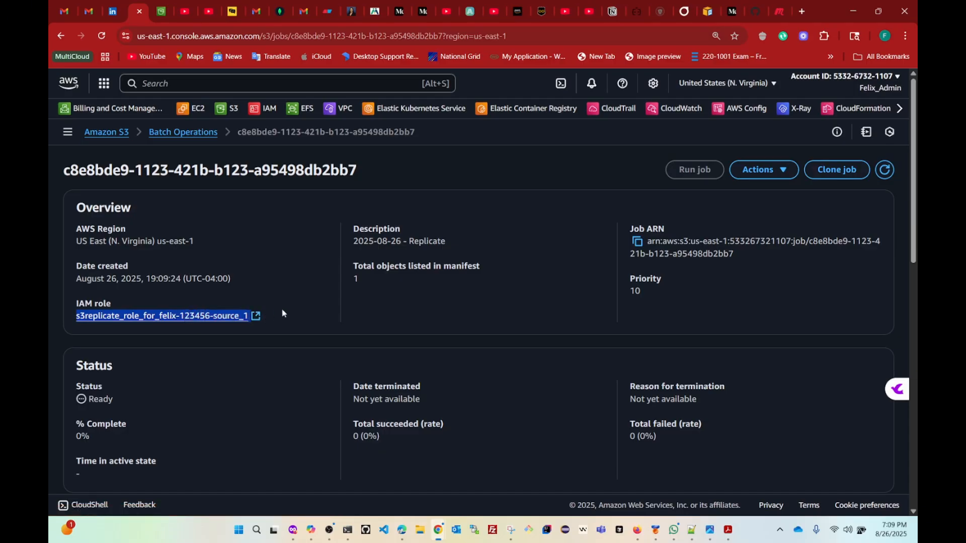
scroll(307, 306, "down", 2)
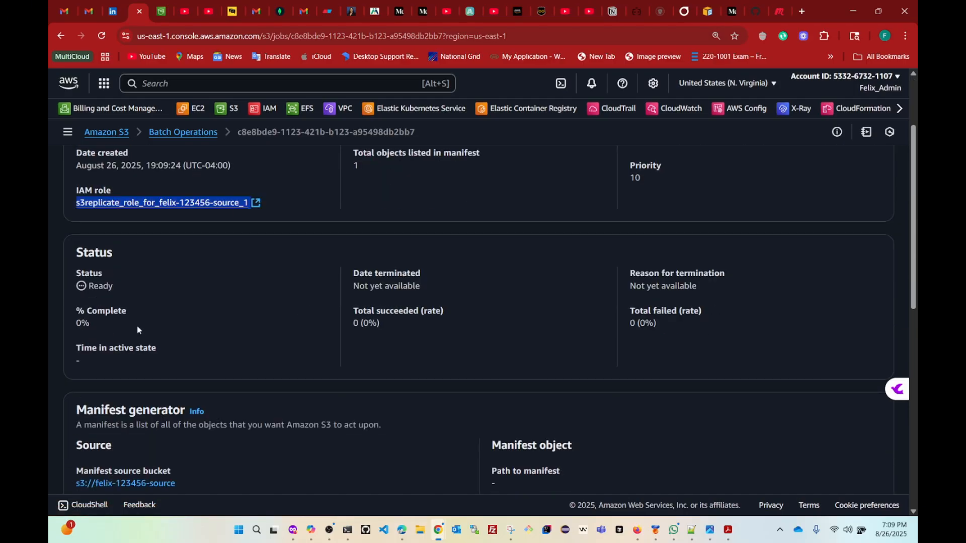
left_click_drag(75, 246, 159, 356)
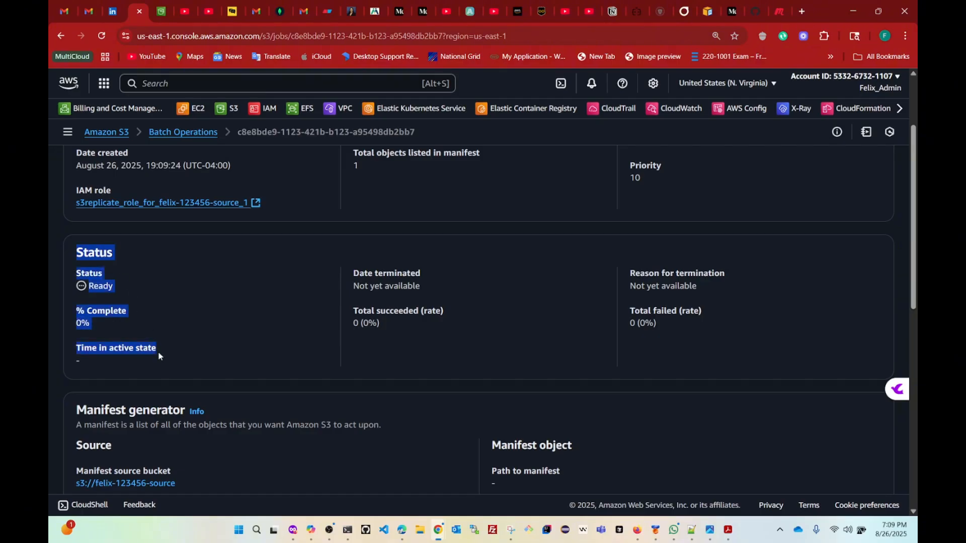
left_click(160, 292)
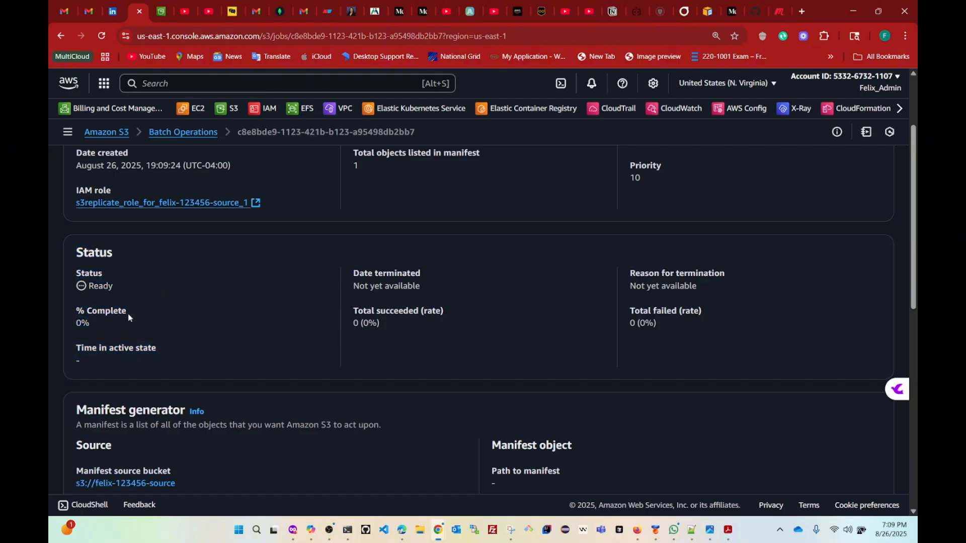
left_click_drag(113, 327, 65, 320)
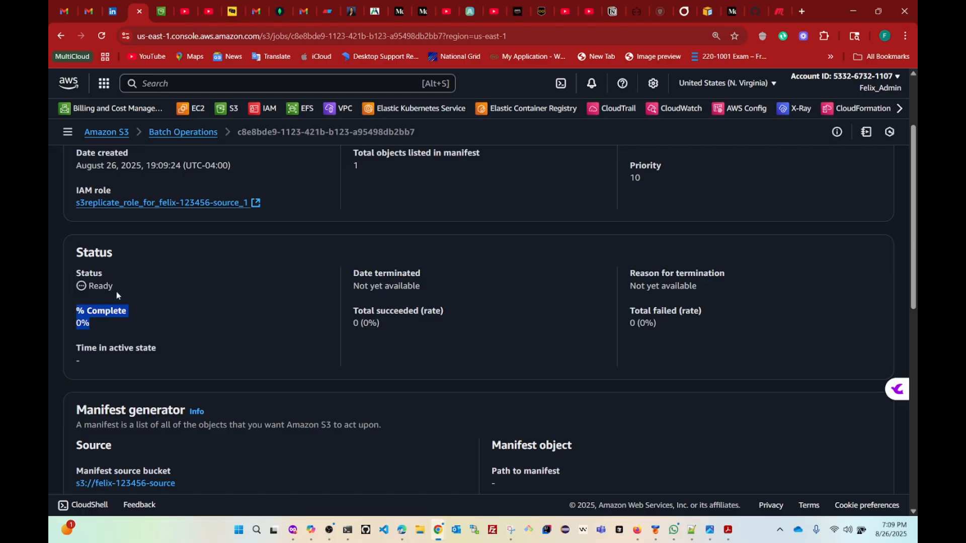
left_click(251, 307)
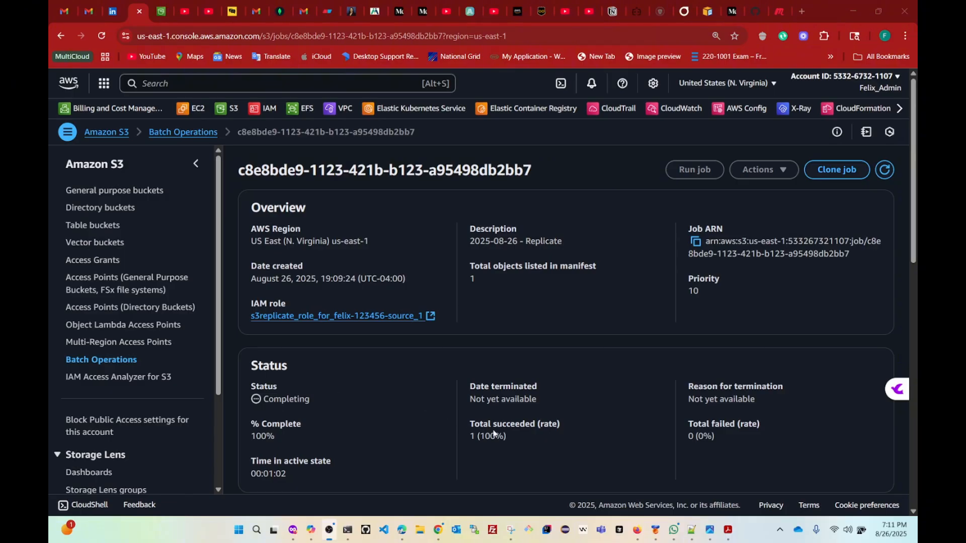
Check the job's success rate and time in active state, reloading the page to update its status
left_click_drag(468, 425, 511, 436)
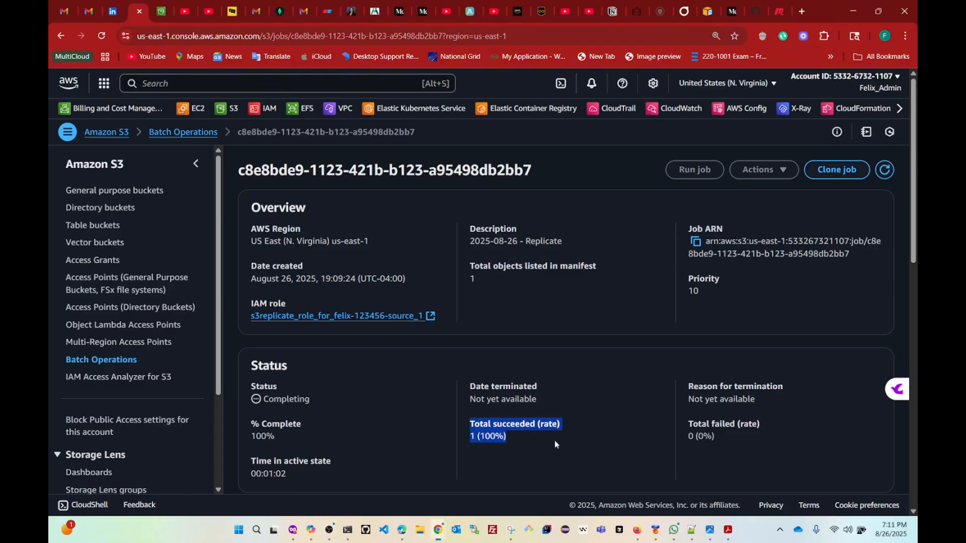
left_click(588, 444)
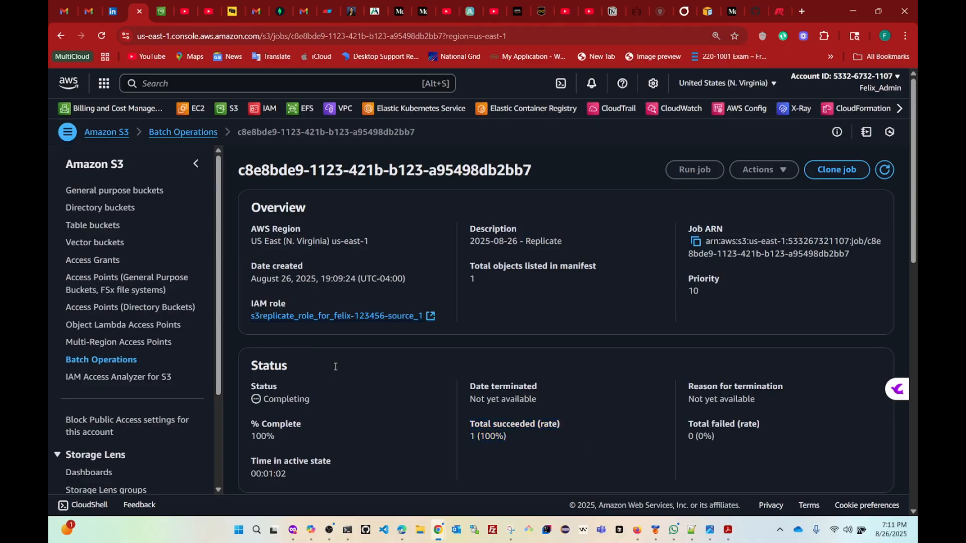
left_click(102, 36)
left_click_drag(251, 462, 334, 473)
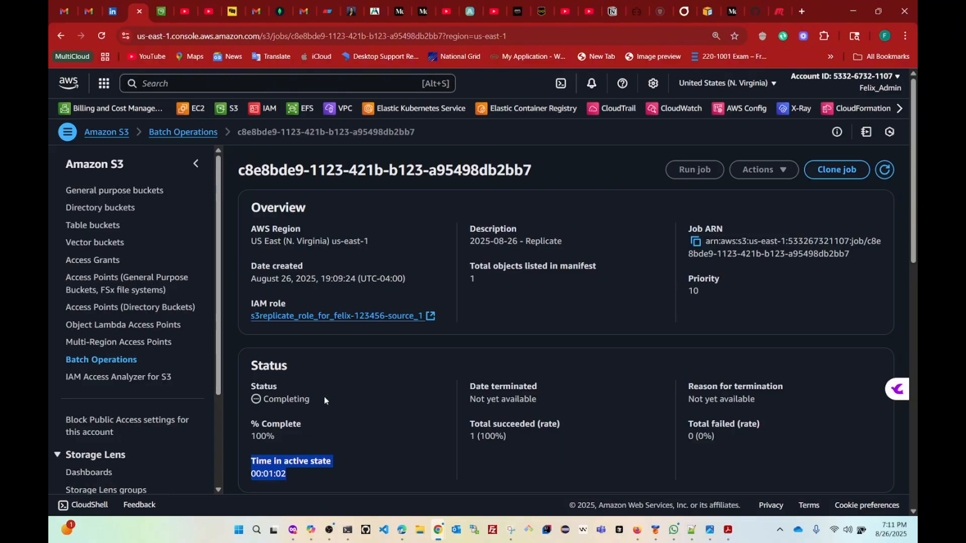
left_click(102, 38)
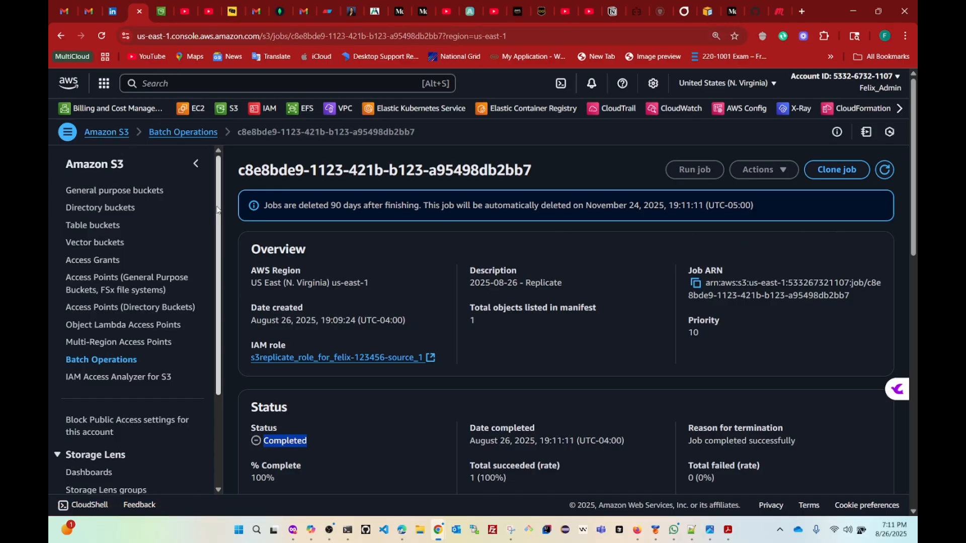
Open the felix-123456-destination bucket and check its replicated objects, including the contents of the report folder
left_click(115, 134)
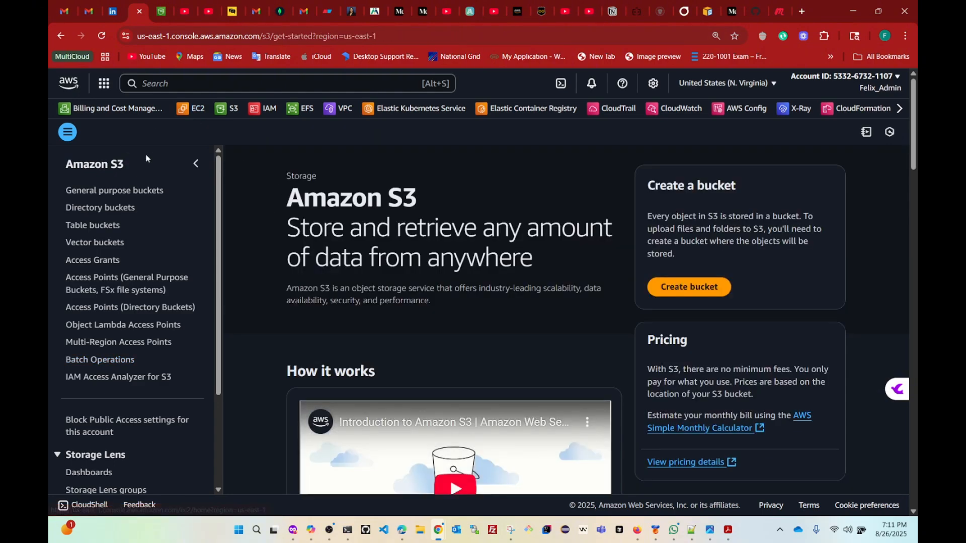
left_click(103, 191)
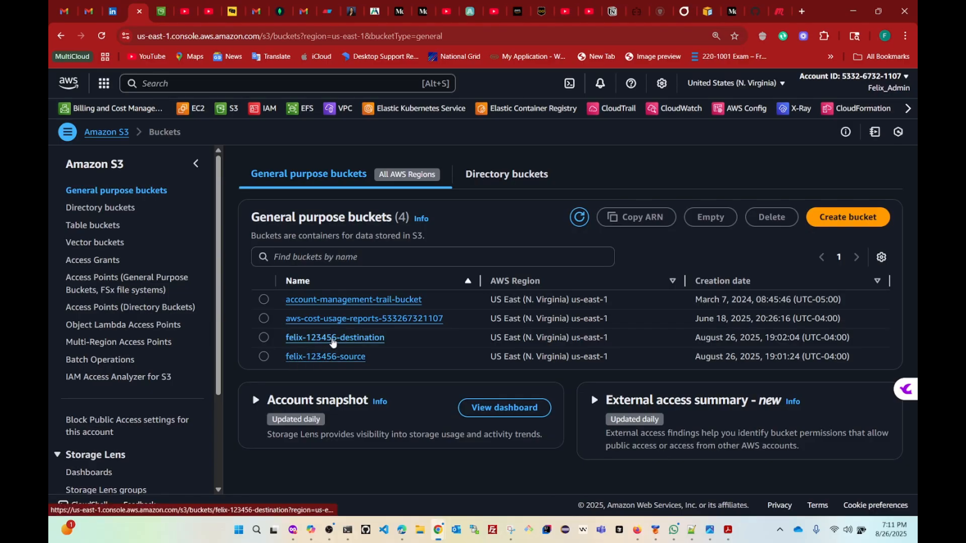
left_click(331, 338)
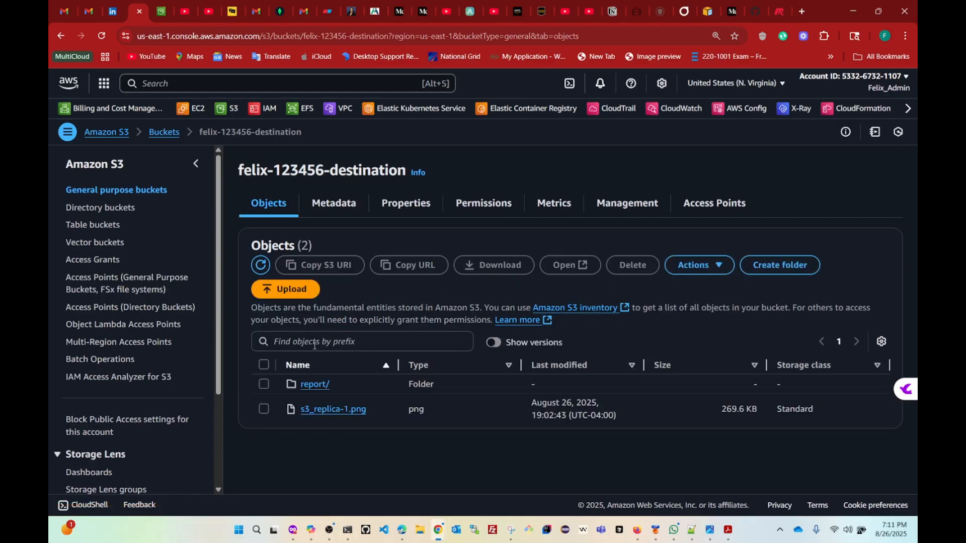
left_click(263, 410)
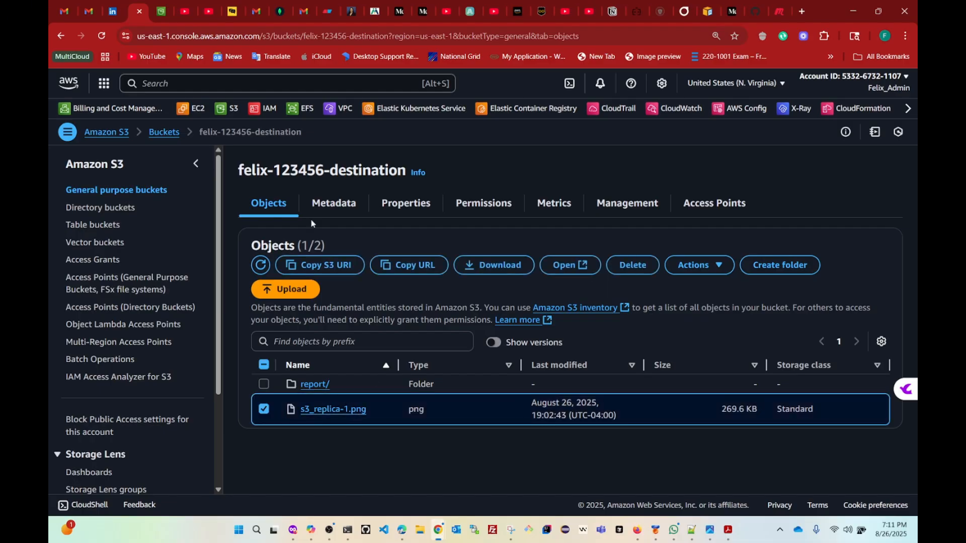
left_click(318, 388)
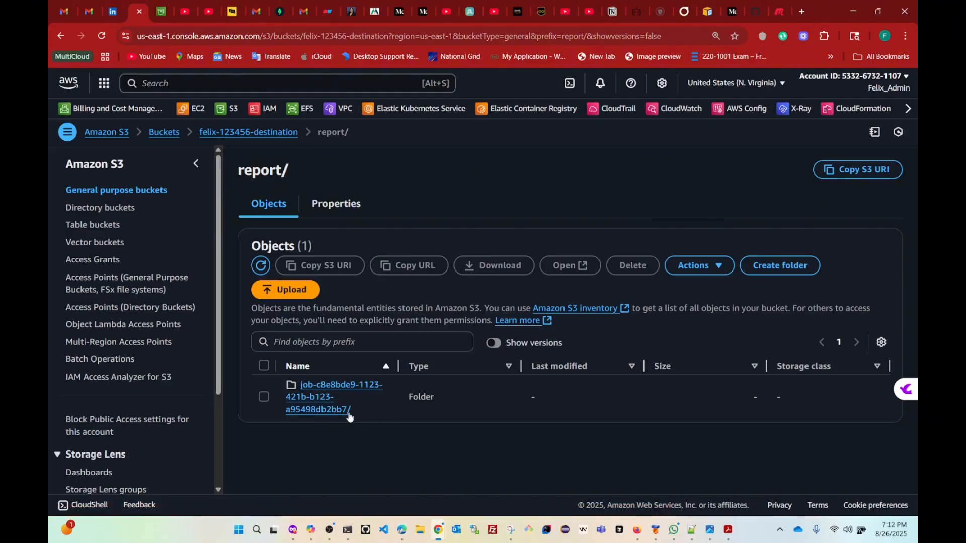
Open the felix-123456-source bucket and collapse the Amazon S3 navigation pane
left_click(170, 139)
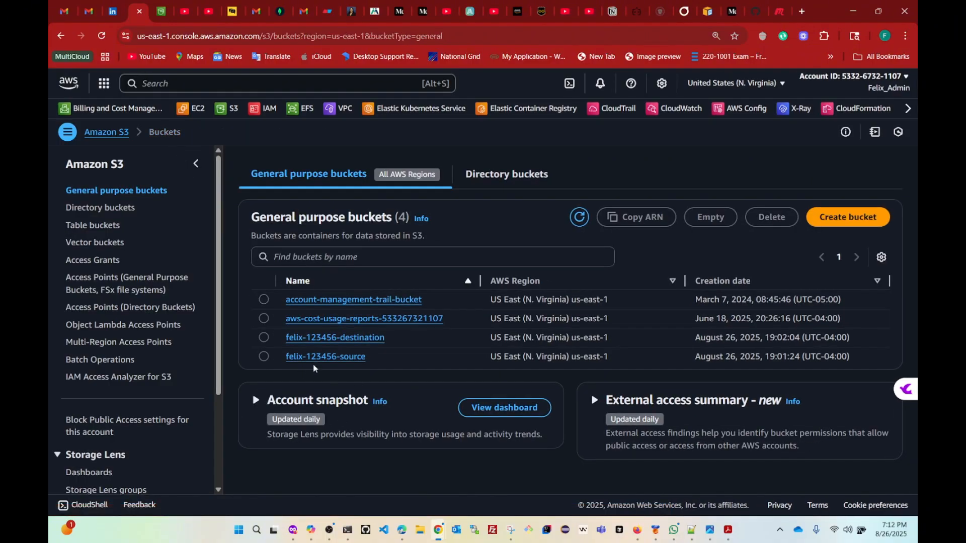
left_click(324, 357)
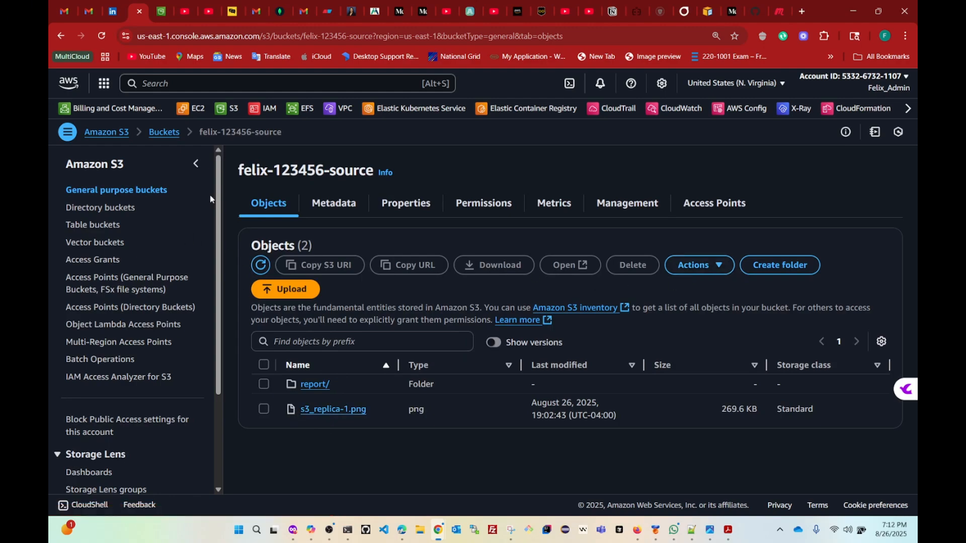
left_click(196, 163)
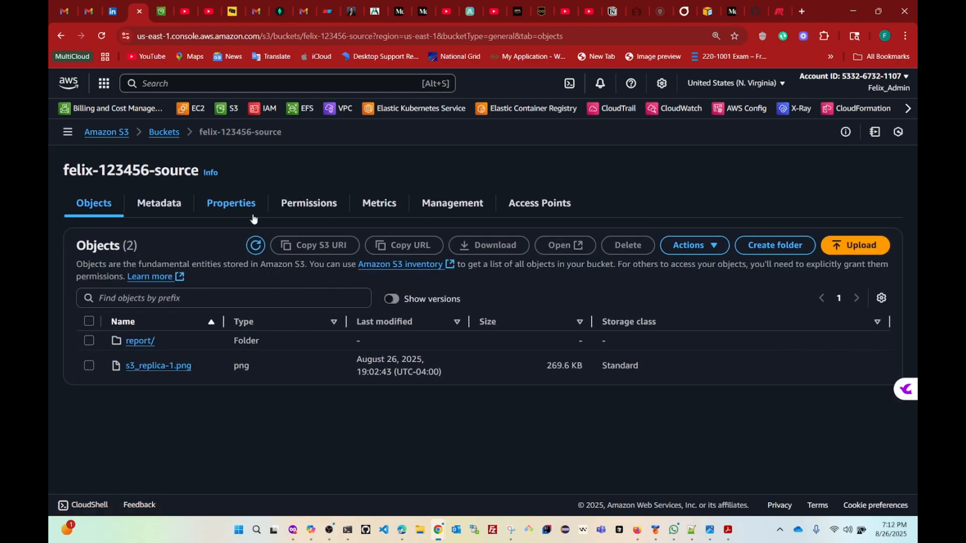
Start an upload to the source bucket and add S3_Replication_Overview.pdf and manifest.json from the Downloads folder
left_click(850, 252)
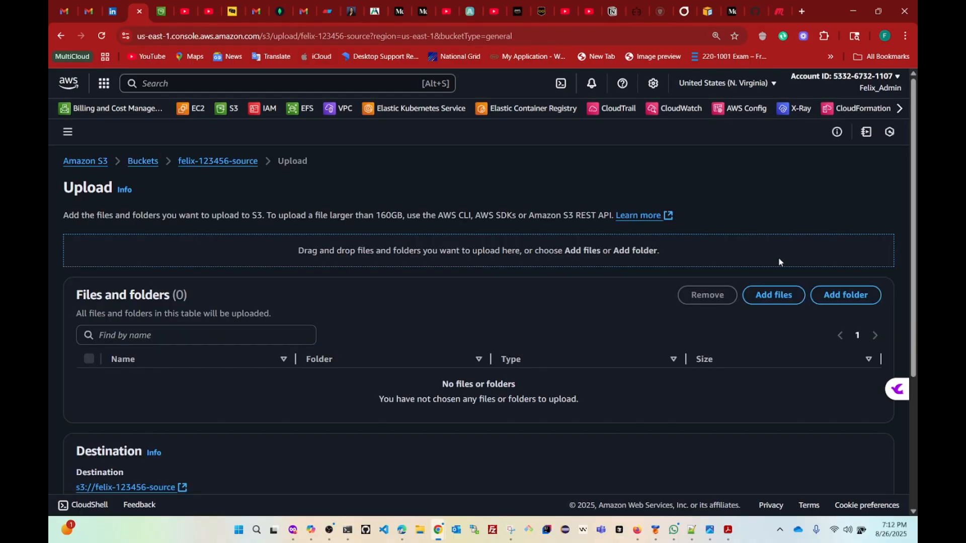
scroll(777, 258, "down", 1)
left_click(774, 280)
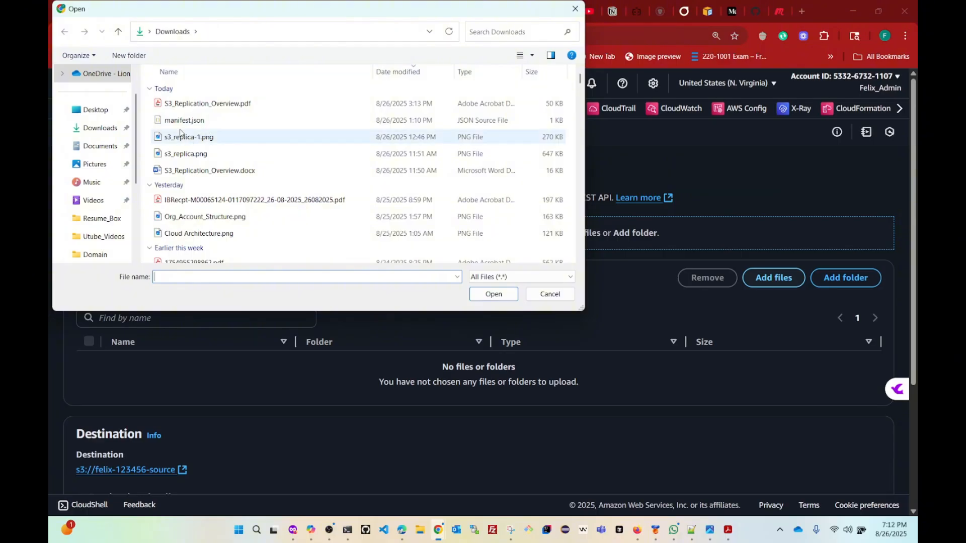
left_click(181, 123)
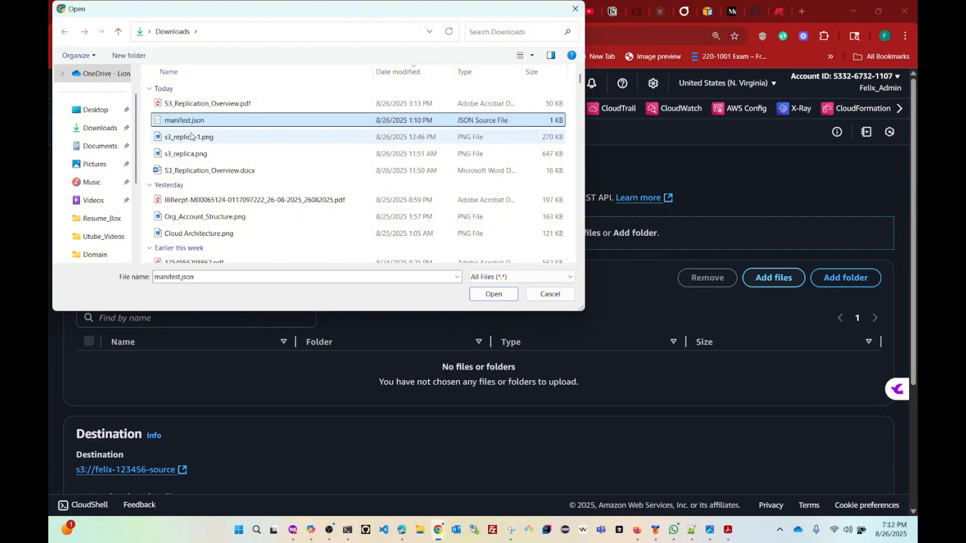
left_click(190, 140, "ctrl")
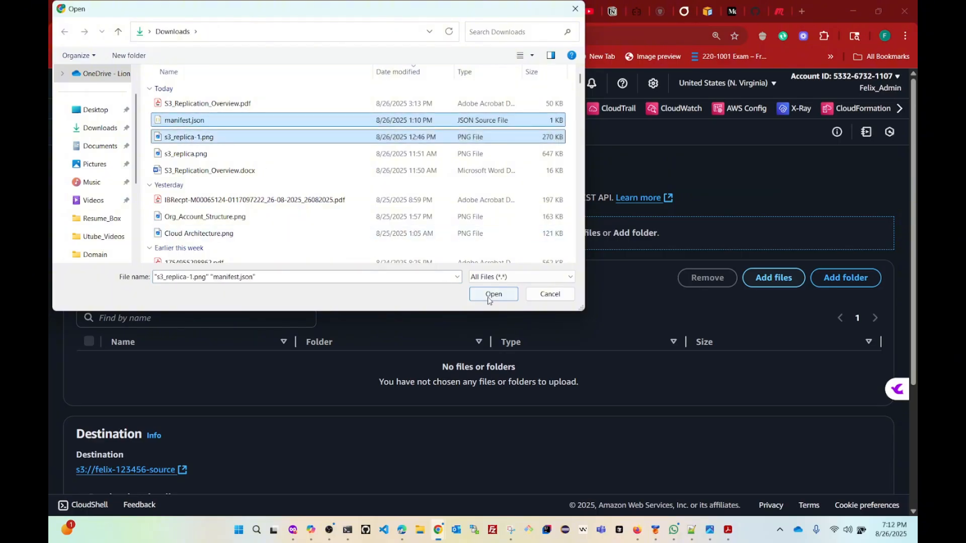
left_click(192, 138, "ctrl")
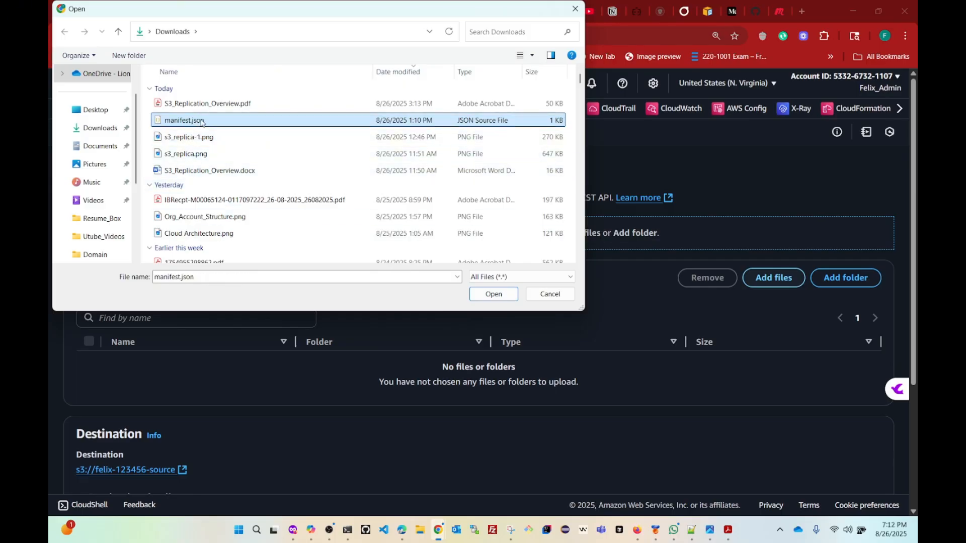
left_click(194, 105)
left_click(194, 120, "ctrl")
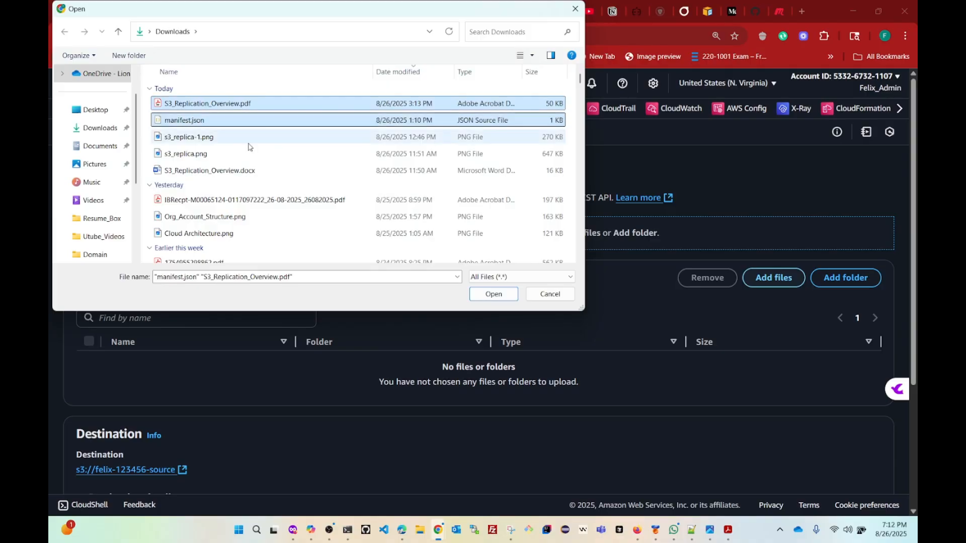
left_click(495, 298)
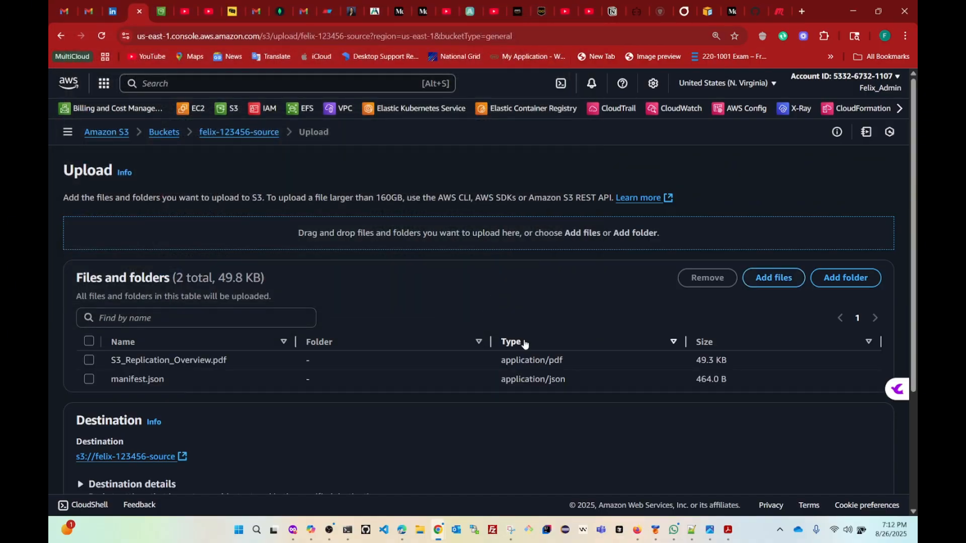
Upload both added files to felix-123456-source and close the upload status page
scroll(438, 373, "down", 3)
scroll(206, 290, "up", 2)
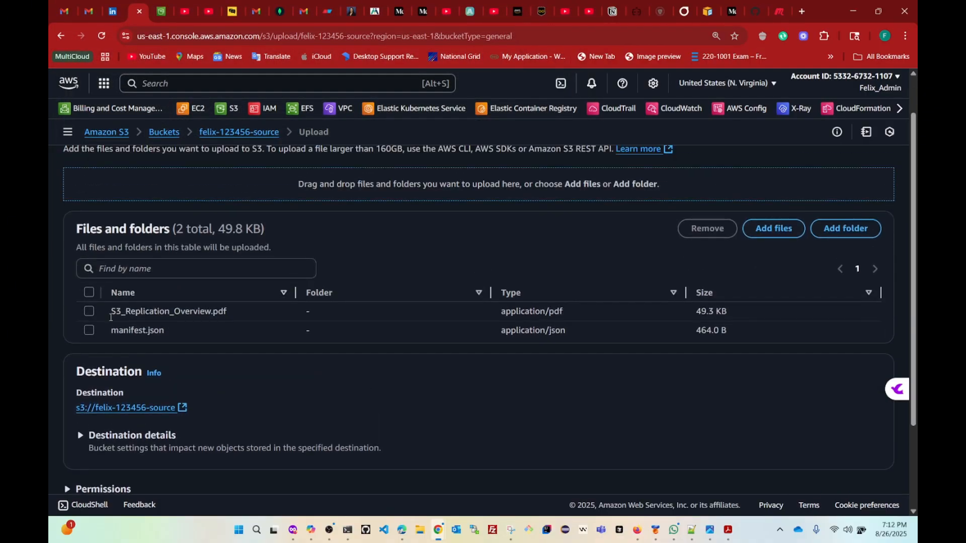
left_click(89, 312)
left_click(89, 331)
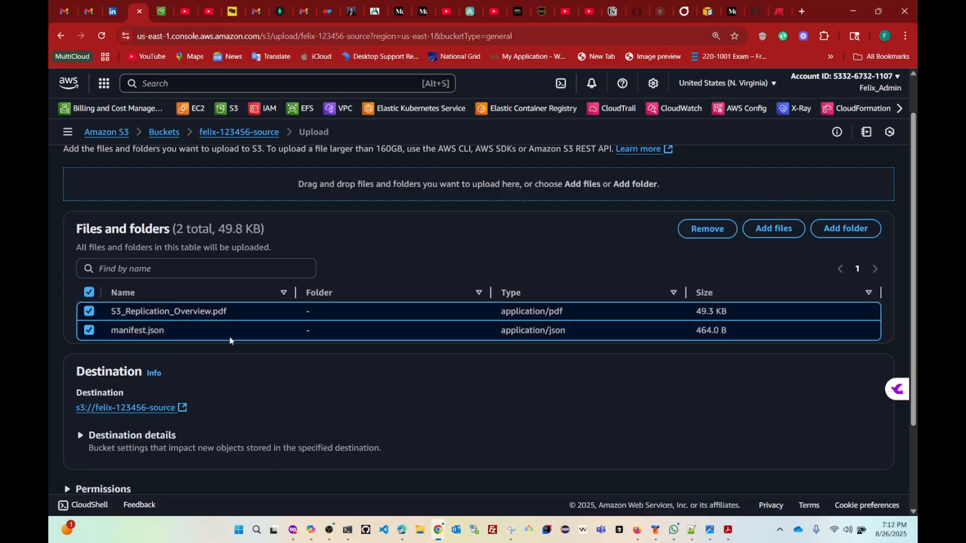
scroll(491, 395, "down", 3)
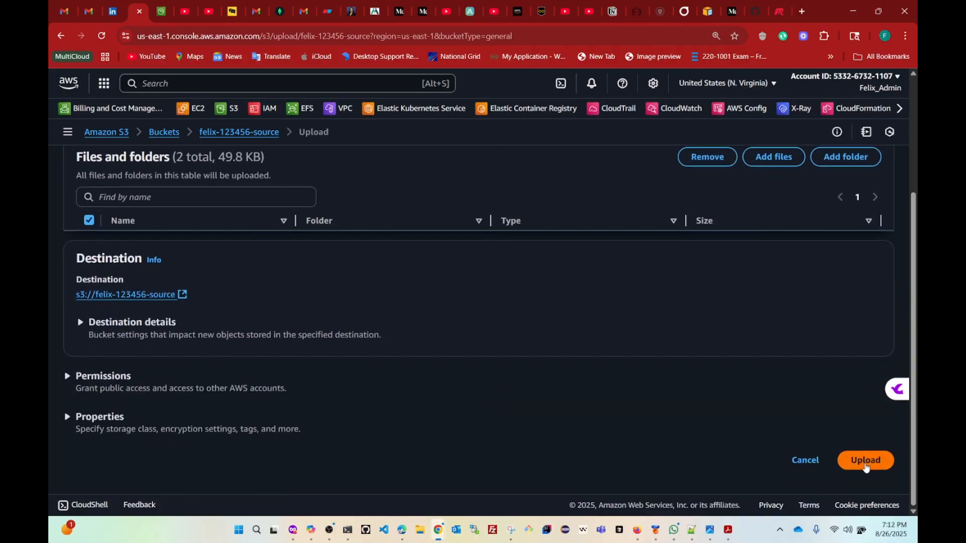
left_click(865, 461)
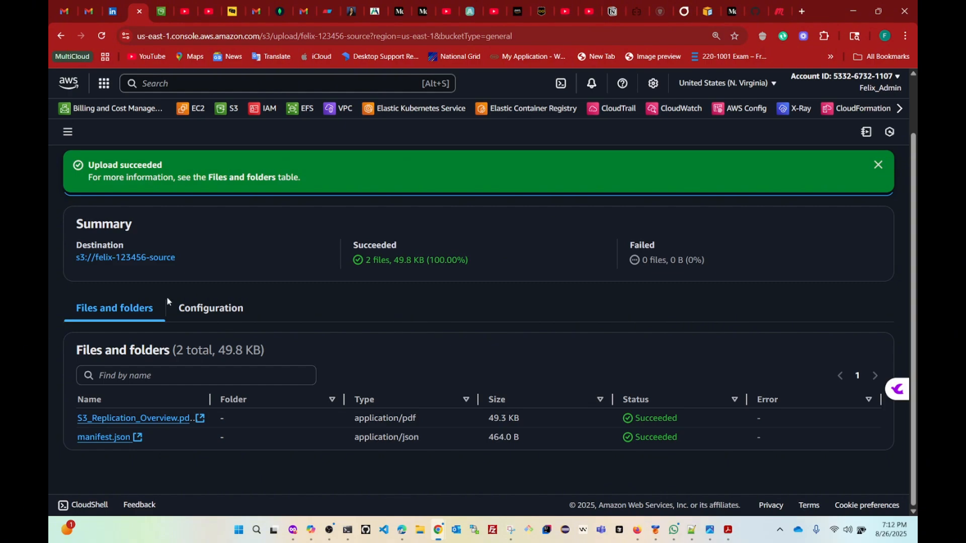
scroll(220, 289, "up", 2)
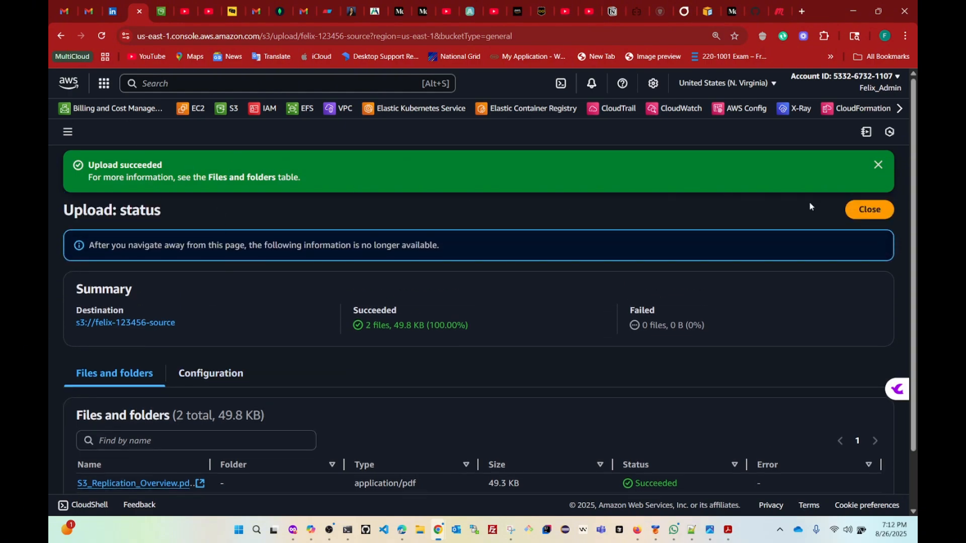
left_click(869, 209)
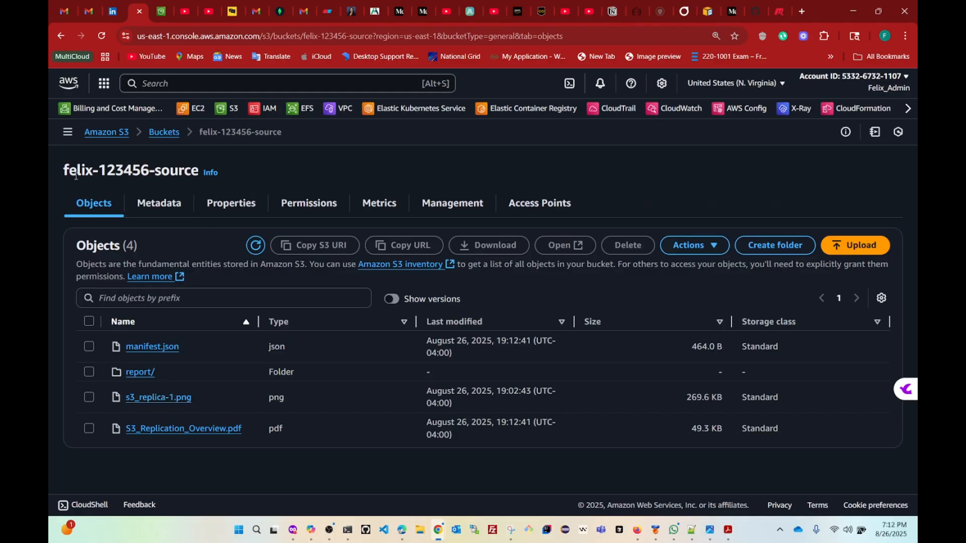
Check the object list of the source bucket, including s3_replica-1.png and S3_Replication_Overview.pdf, leaving no object selected
left_click_drag(64, 173, 199, 172)
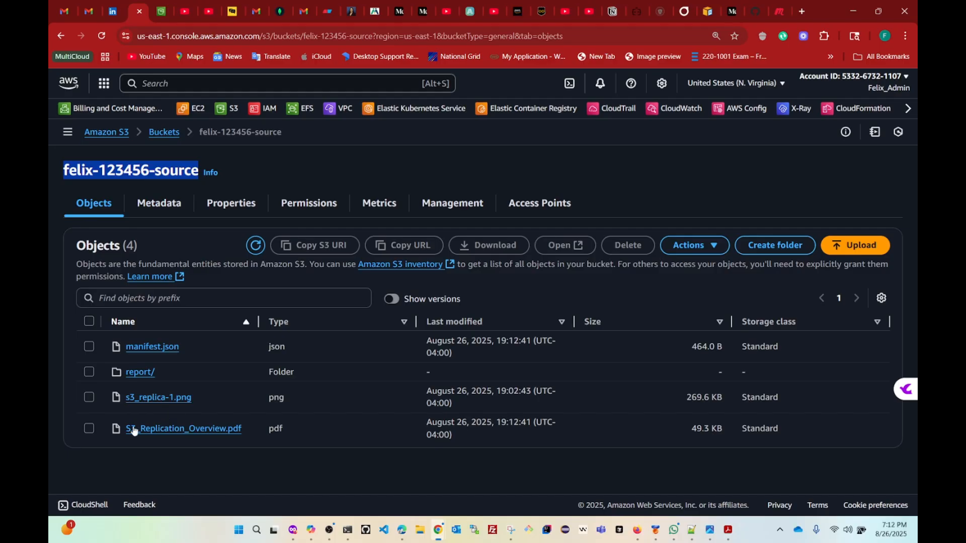
left_click(88, 398)
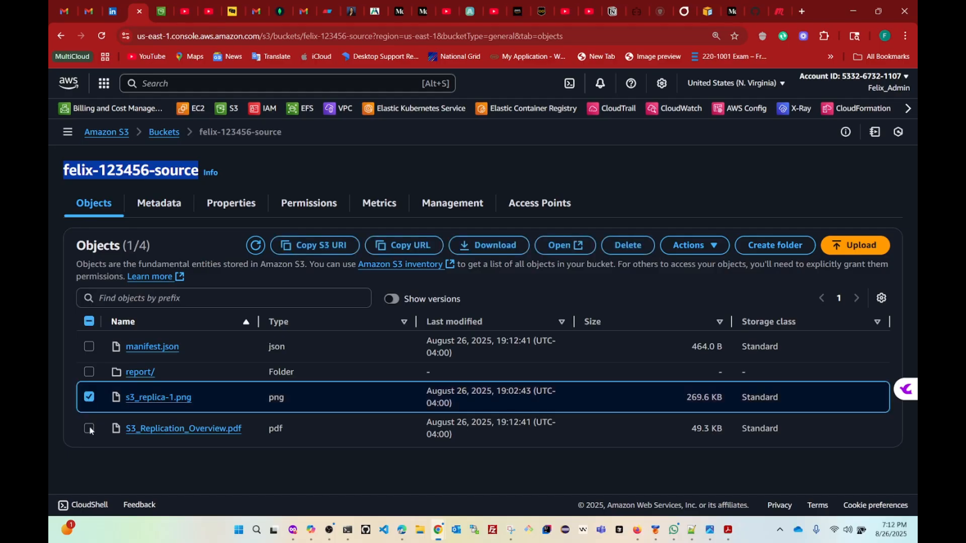
left_click(89, 428)
left_click(102, 472)
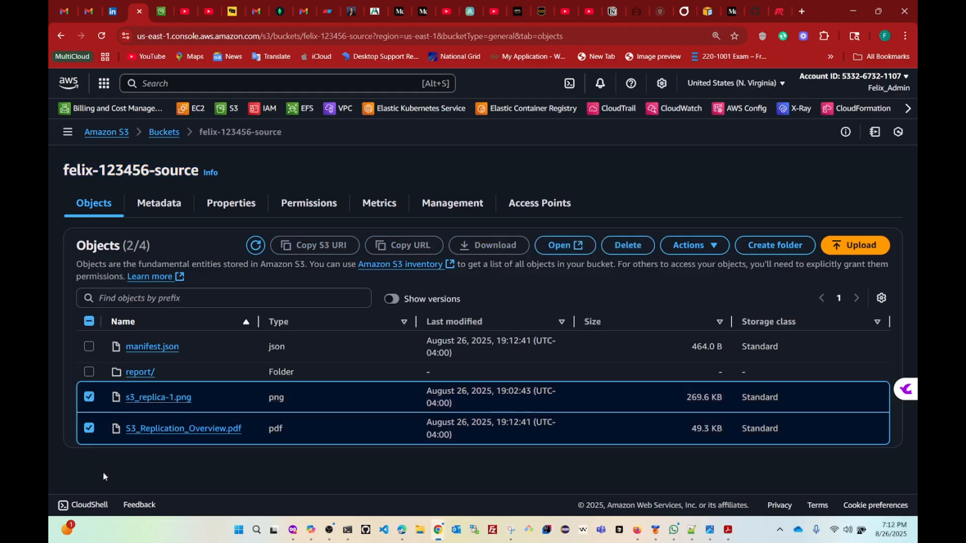
left_click(89, 398)
left_click(89, 429)
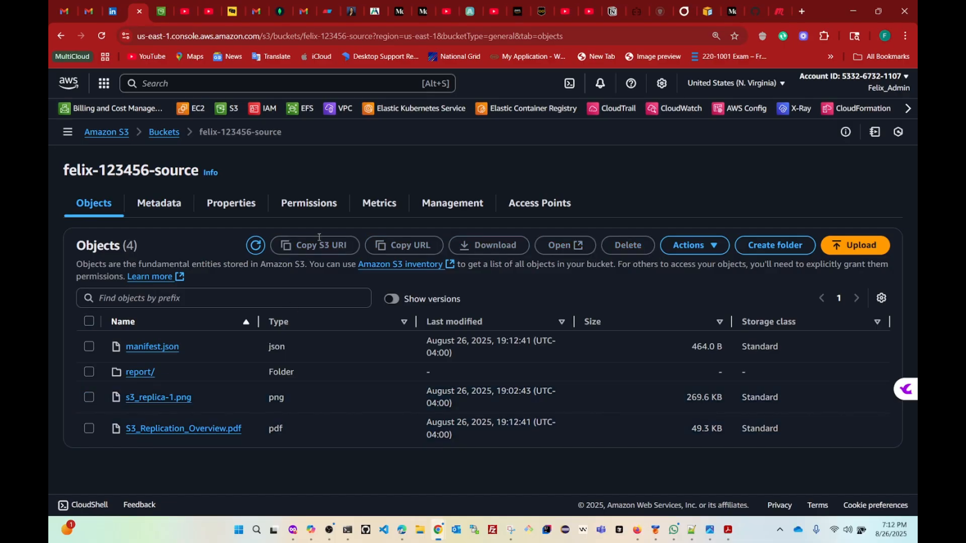
Check the felix-123456-destination bucket for copies of the source files and return to the felix-123456-source bucket
left_click(165, 135)
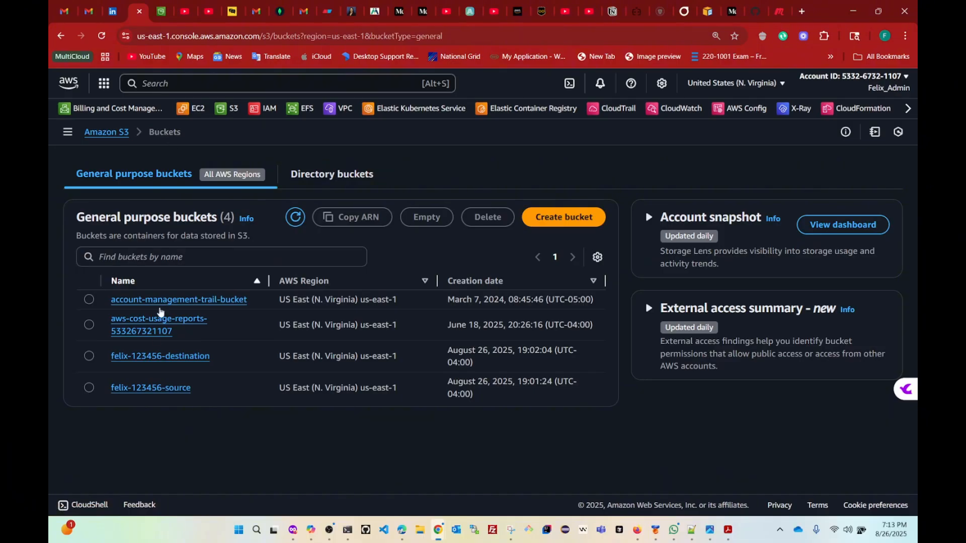
left_click(98, 357)
left_click(153, 358)
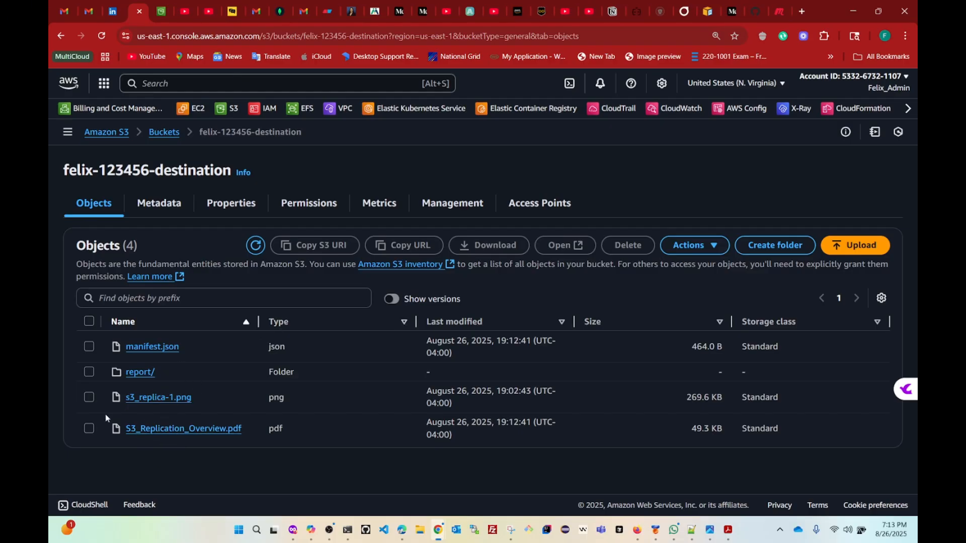
left_click(89, 398)
left_click(89, 428)
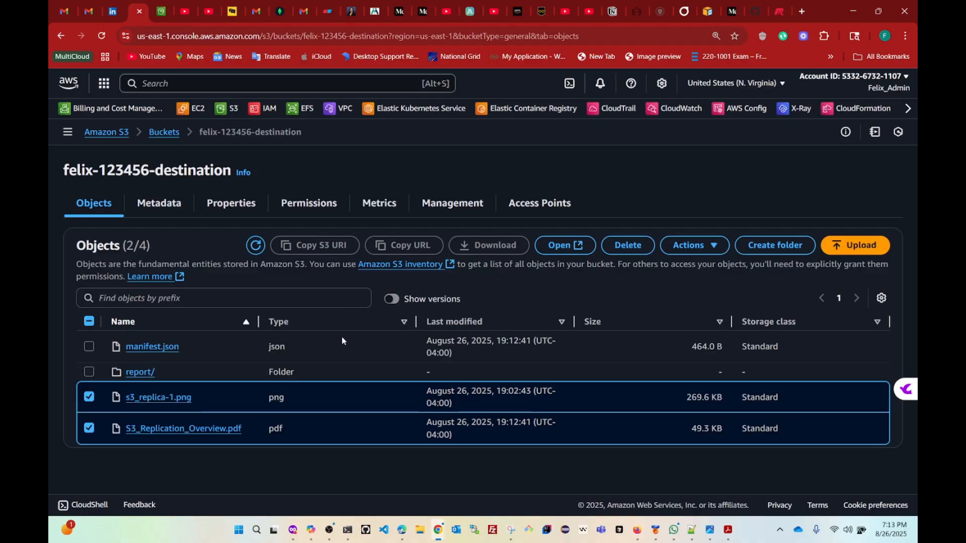
left_click(154, 133)
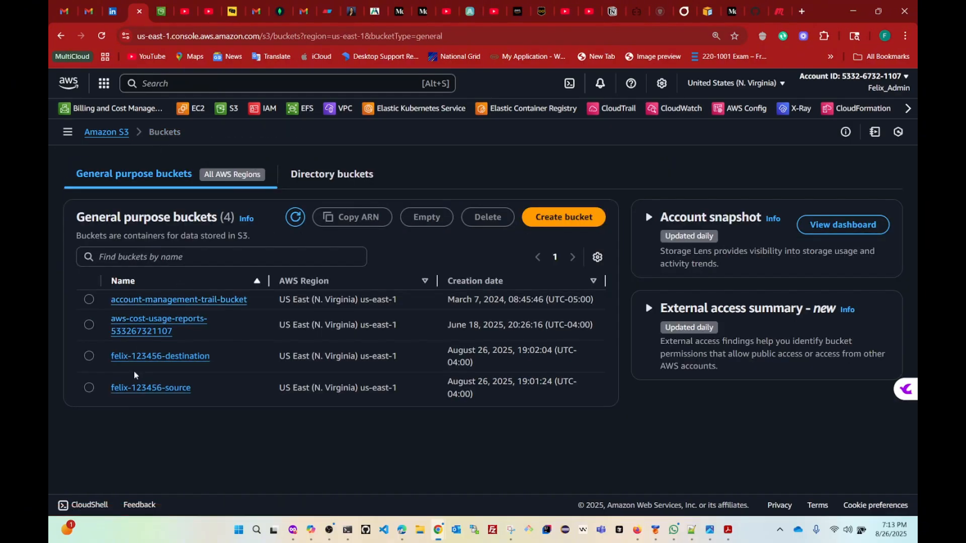
left_click(145, 388)
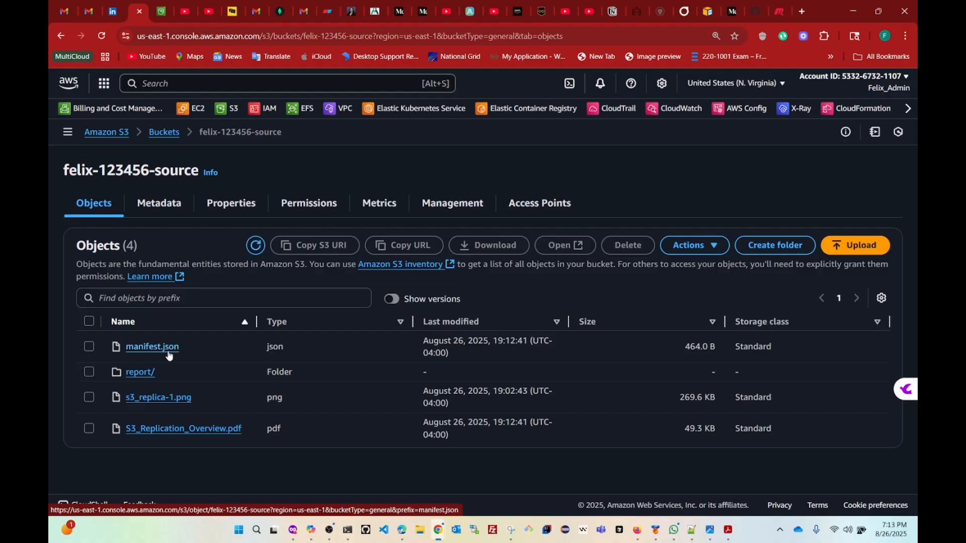
left_click(392, 300)
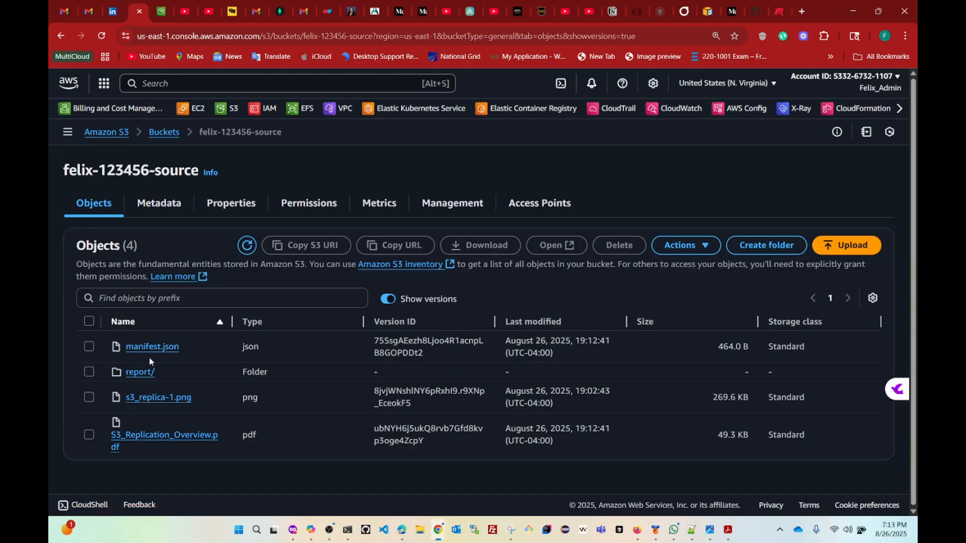
left_click(90, 348)
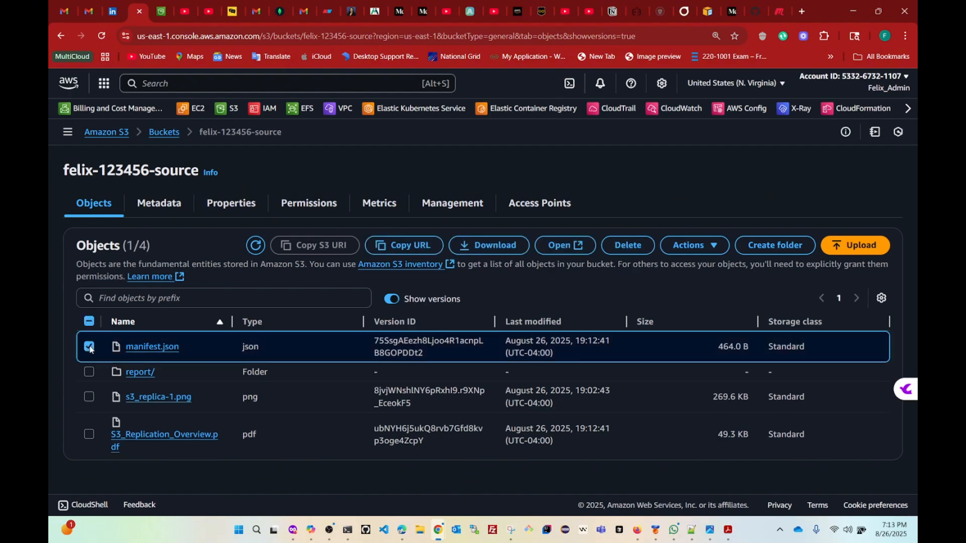
left_click(630, 247)
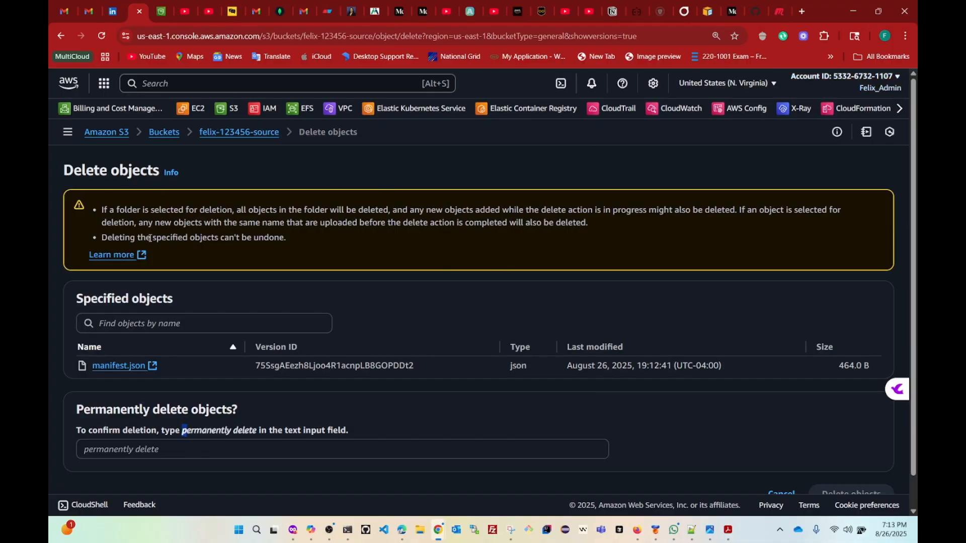
left_click(240, 132)
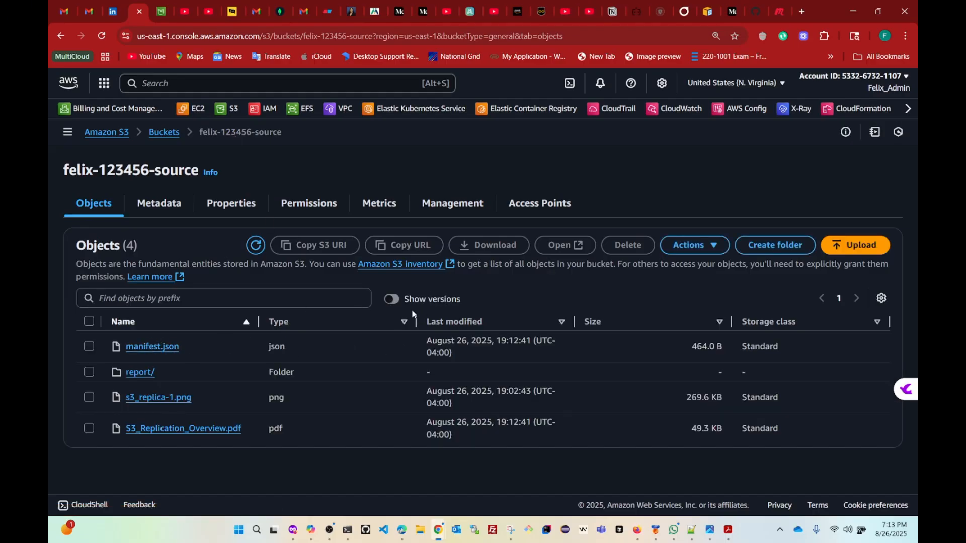
Delete manifest.json from the source bucket with object versions hidden, confirming with the text "delete"
left_click(89, 347)
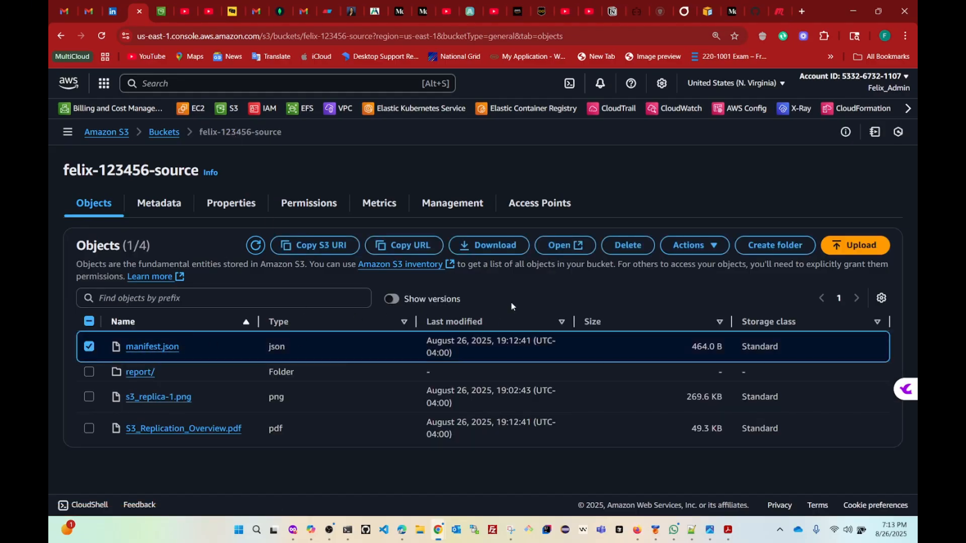
left_click(615, 257)
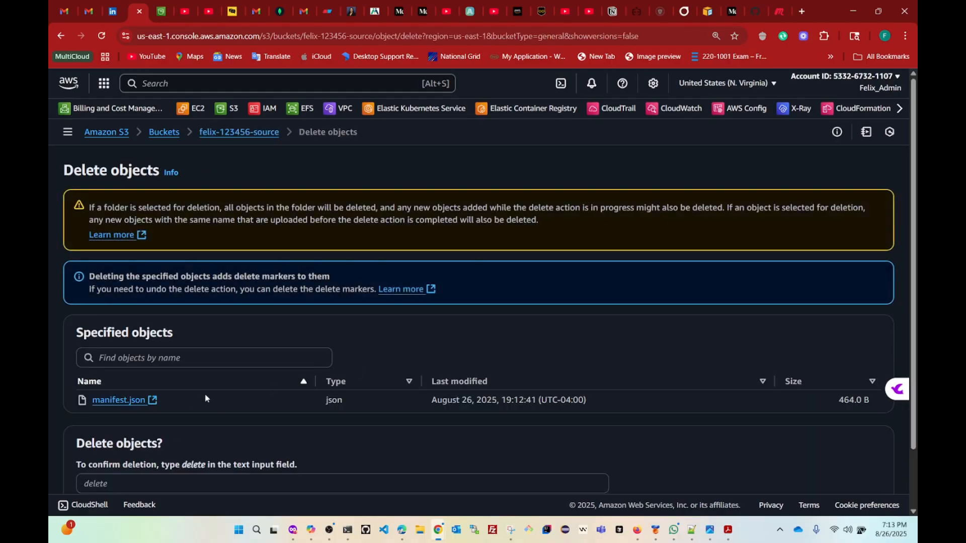
left_click(115, 486)
type("delete")
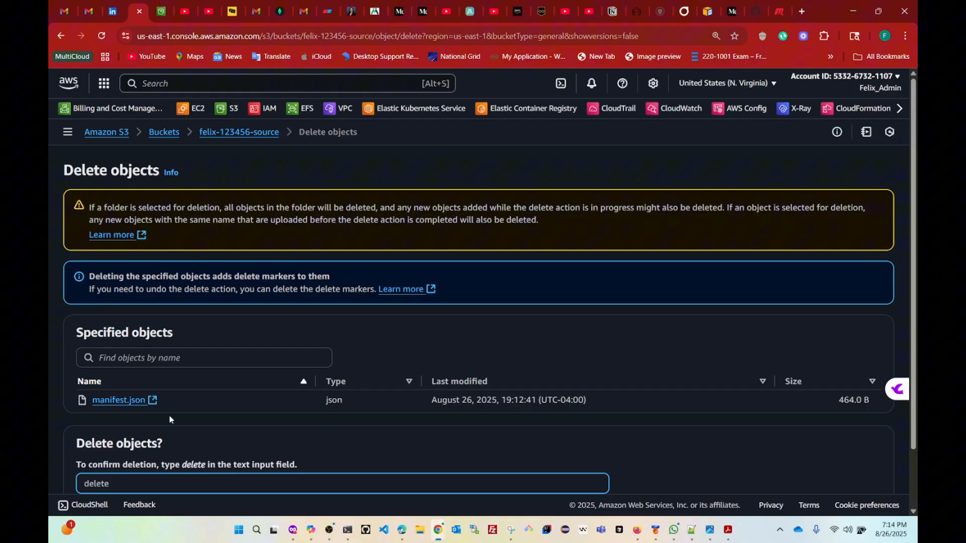
scroll(201, 412, "down", 2)
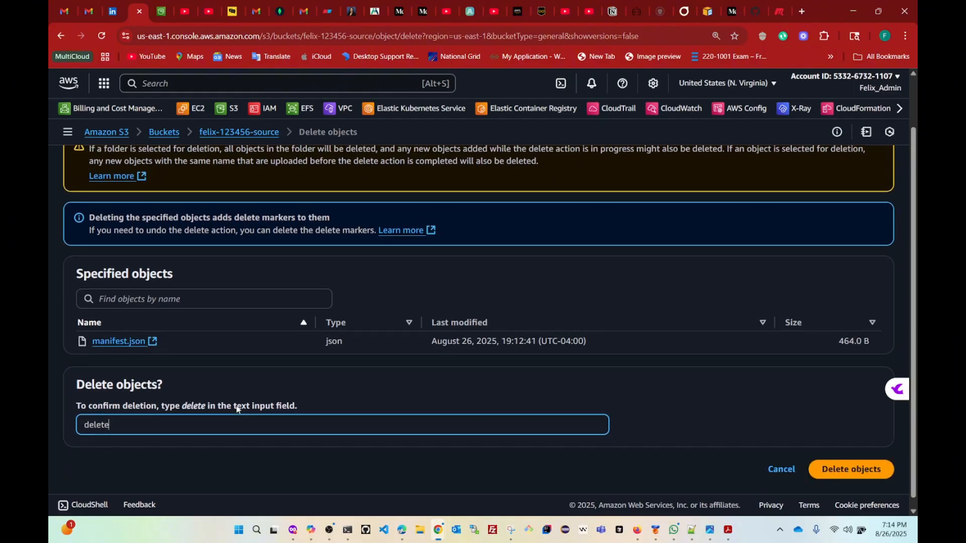
left_click(850, 459)
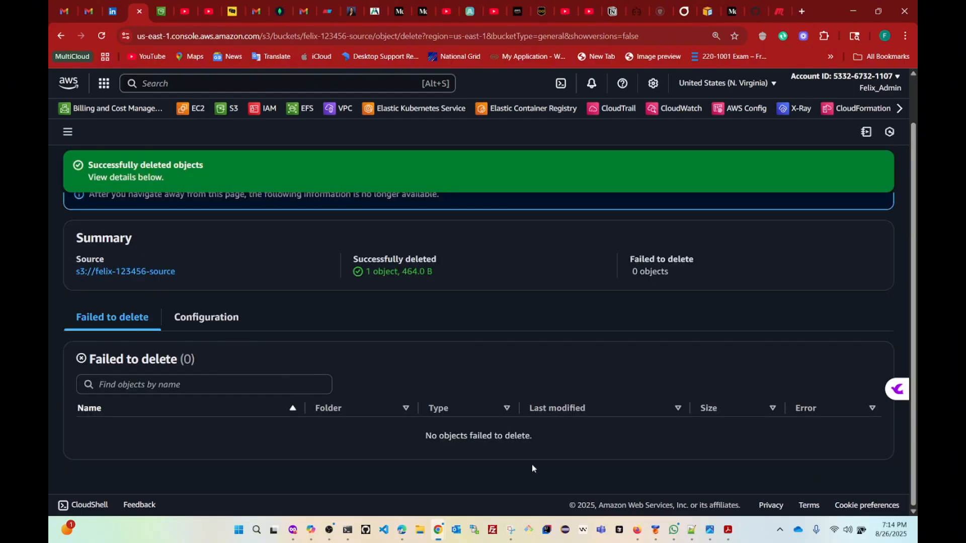
scroll(857, 257, "up", 2)
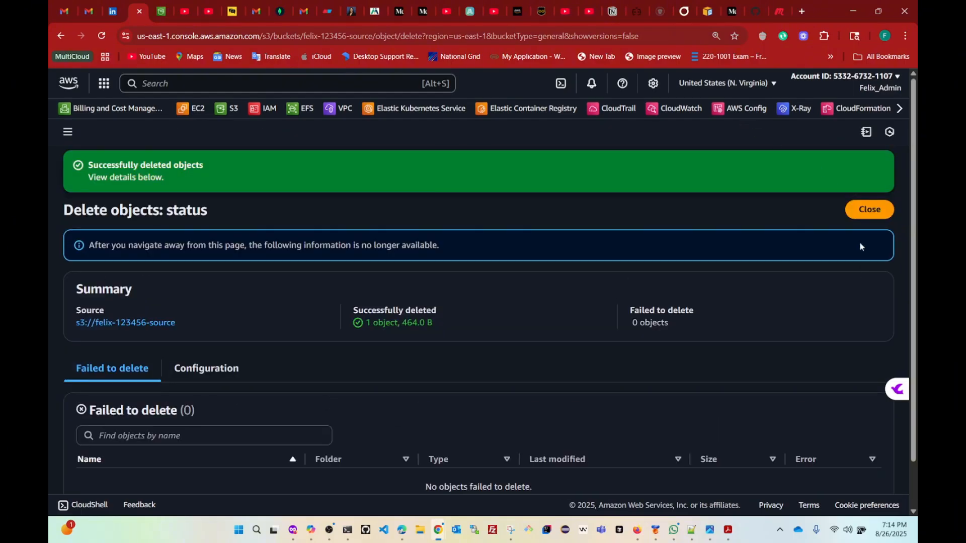
Close the deletion status page and check the refreshed object list of felix-123456-destination for manifest.json
left_click(868, 210)
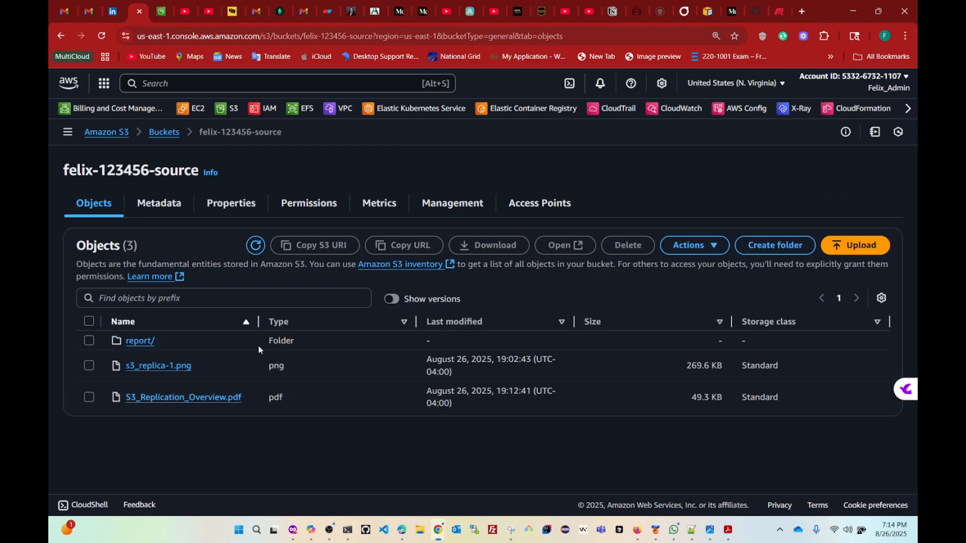
left_click(156, 135)
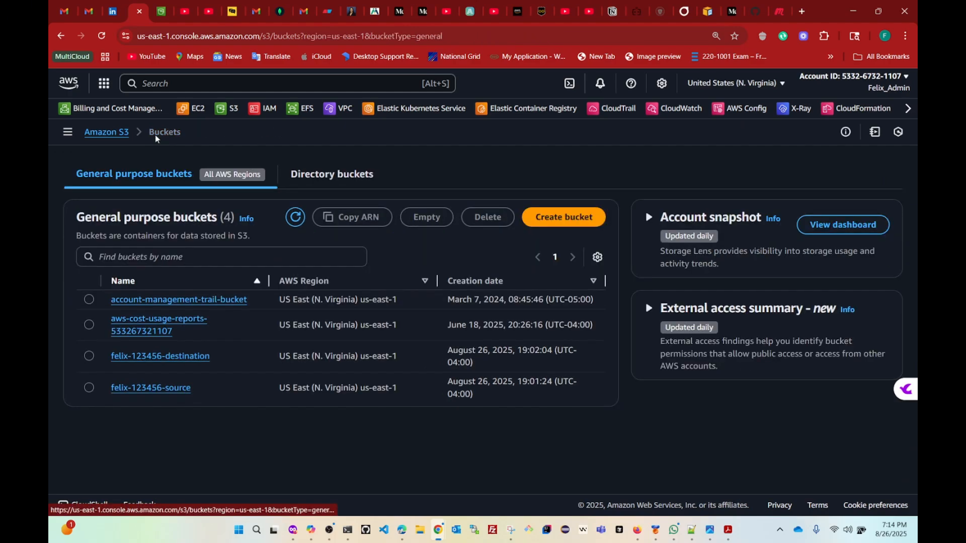
left_click(166, 357)
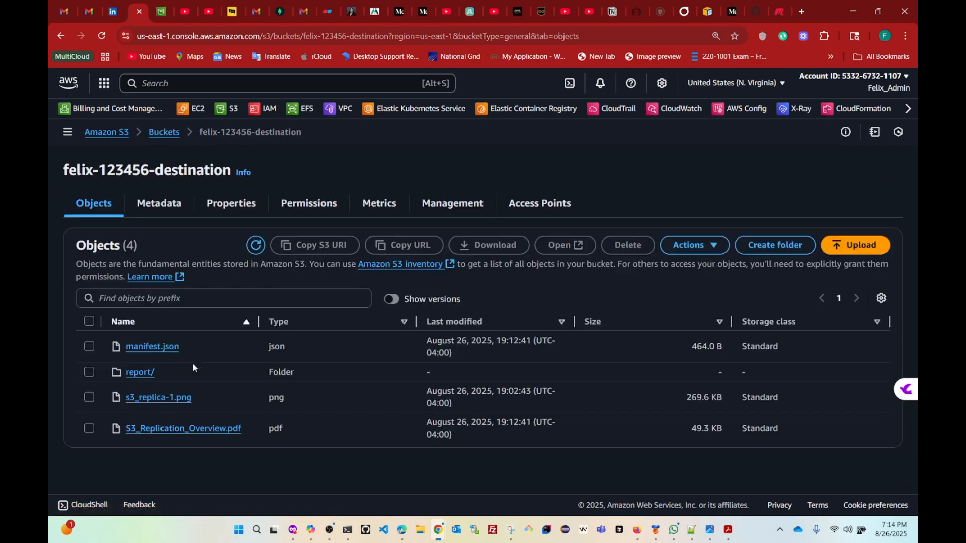
left_click(255, 245)
left_click(256, 246)
left_click(256, 247)
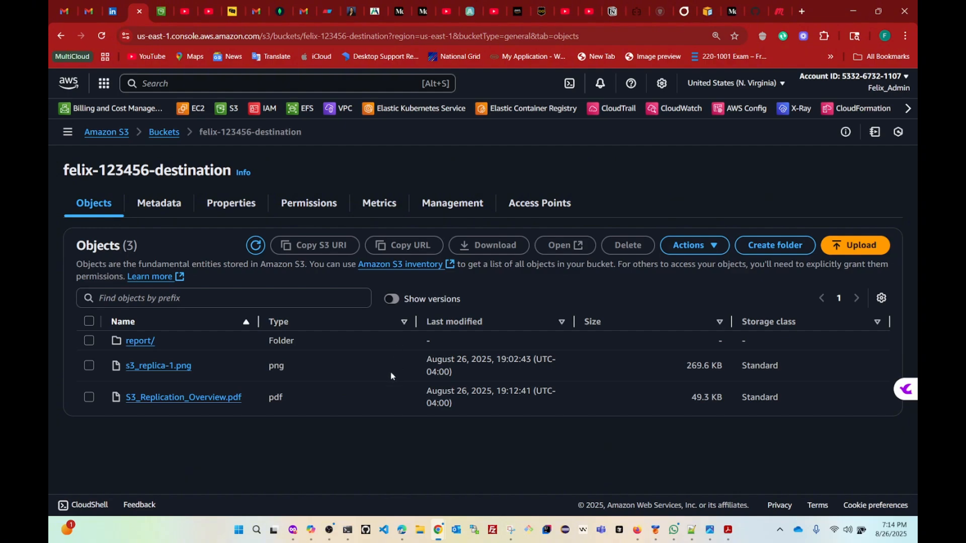
Compare the destination bucket's object list with versions shown and hidden, examining the delete marker and json version of manifest.json
left_click(392, 299)
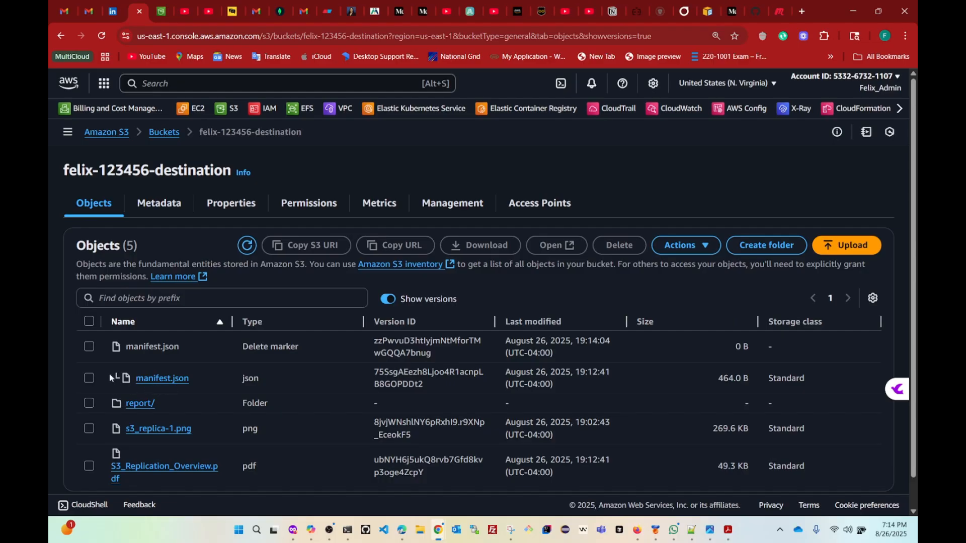
left_click(89, 347)
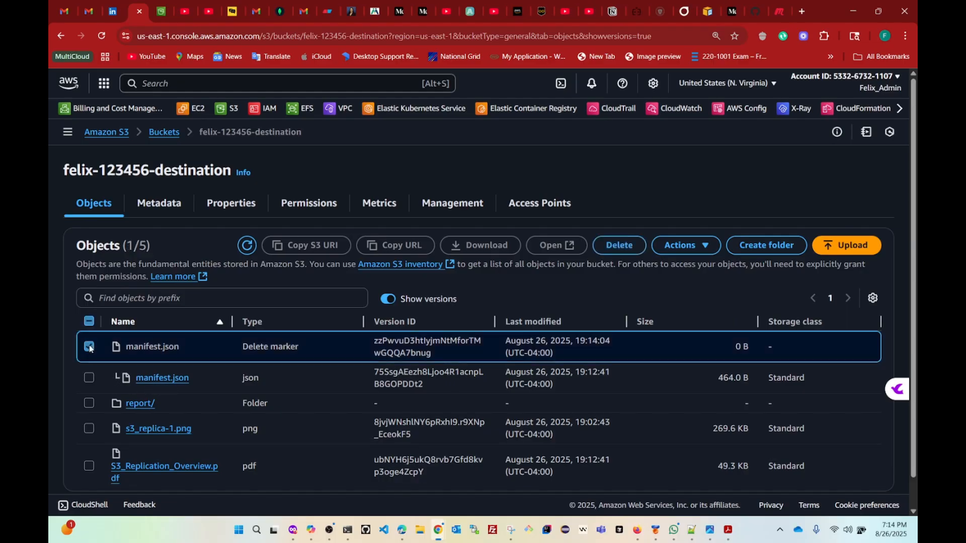
left_click(89, 377)
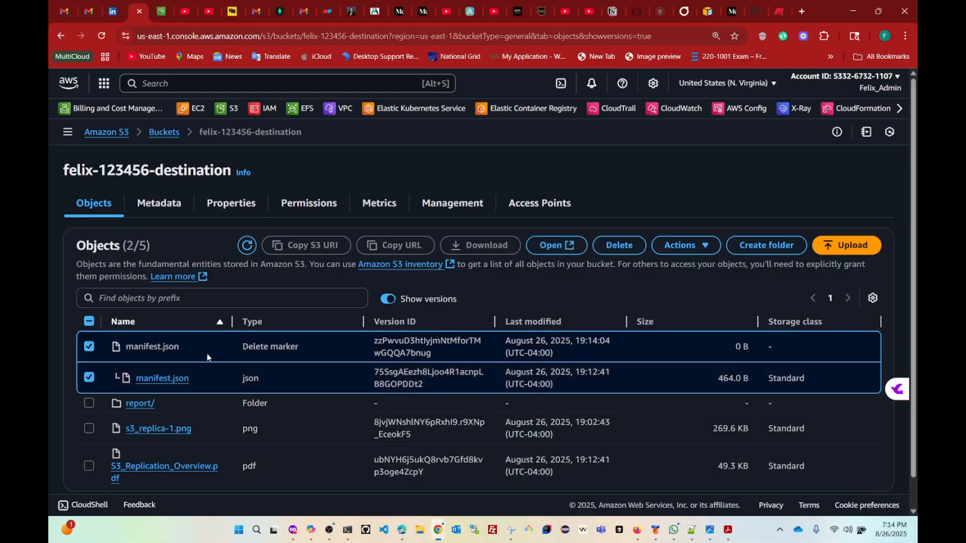
left_click_drag(232, 361, 311, 358)
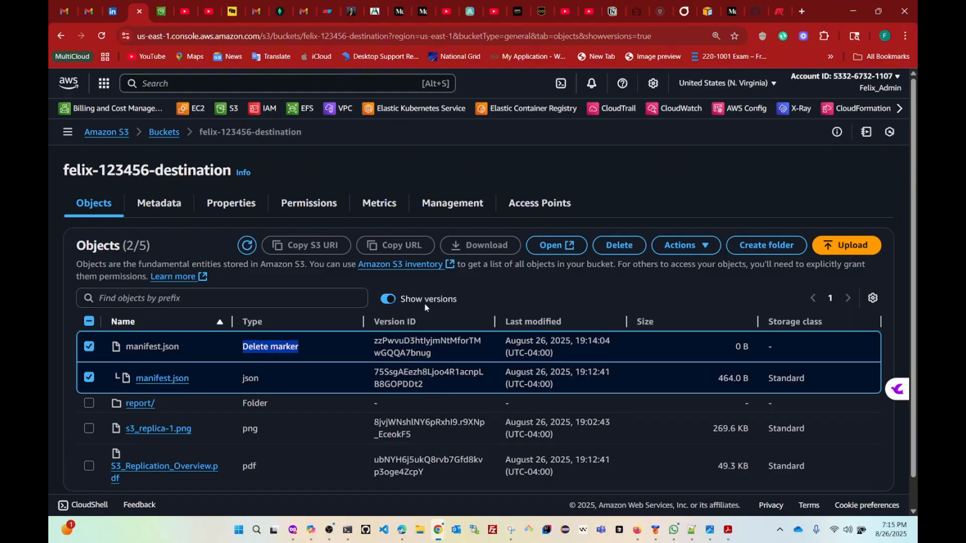
left_click(388, 299)
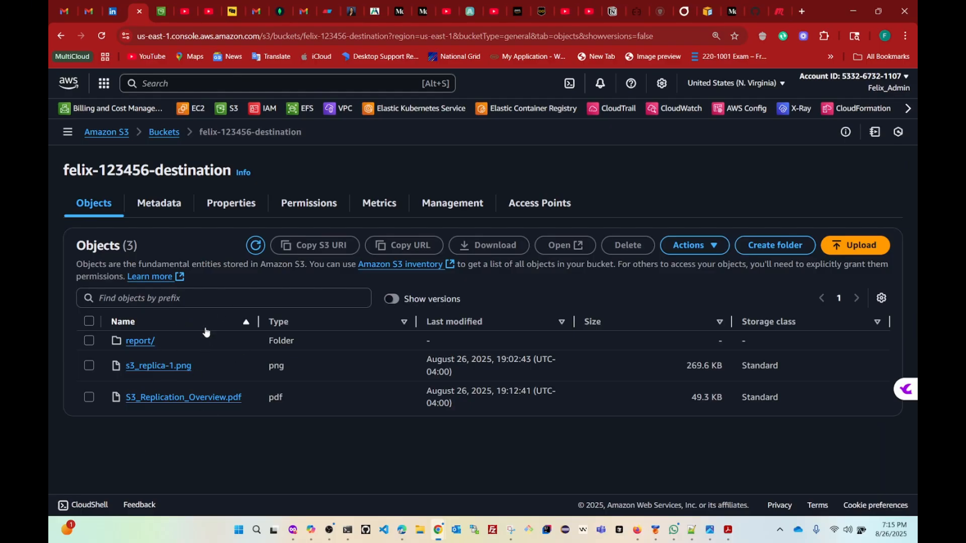
left_click(392, 299)
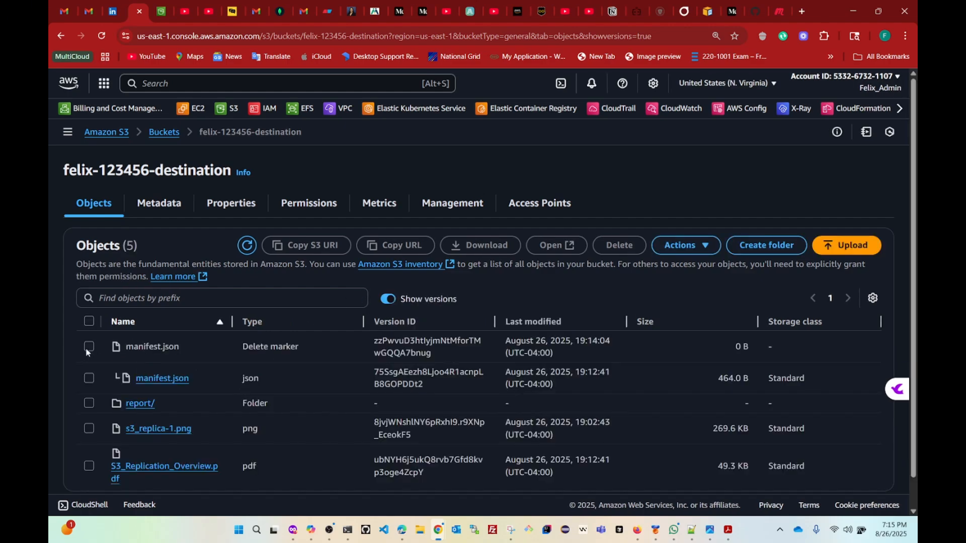
left_click(387, 300)
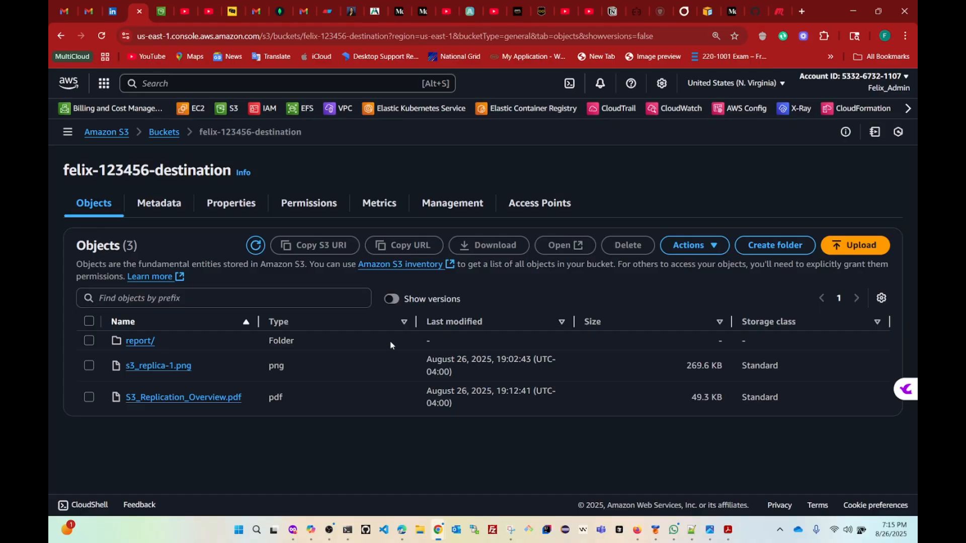
Permanently delete only the manifest.json delete marker from the destination bucket's version list, confirming with the text "permanently delete", and close the status page
left_click(397, 298)
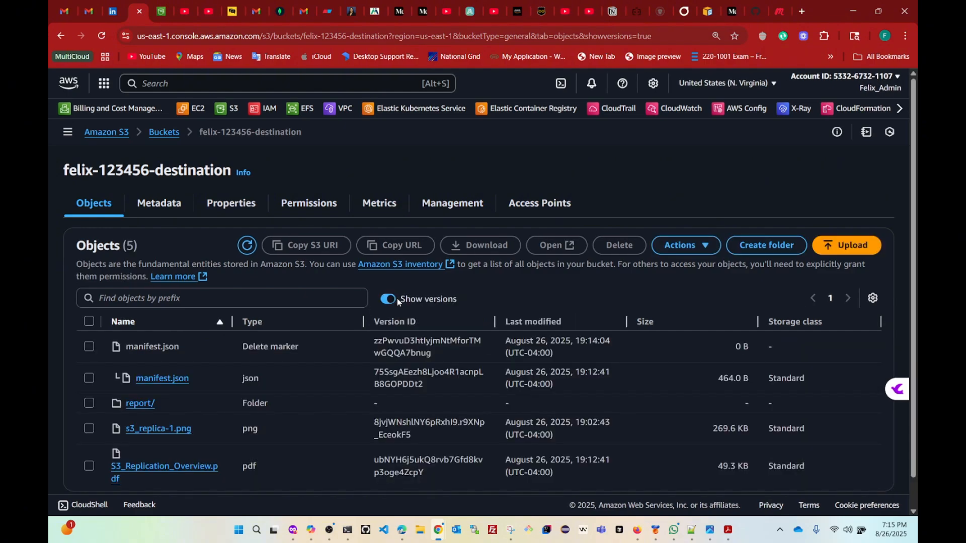
left_click(88, 347)
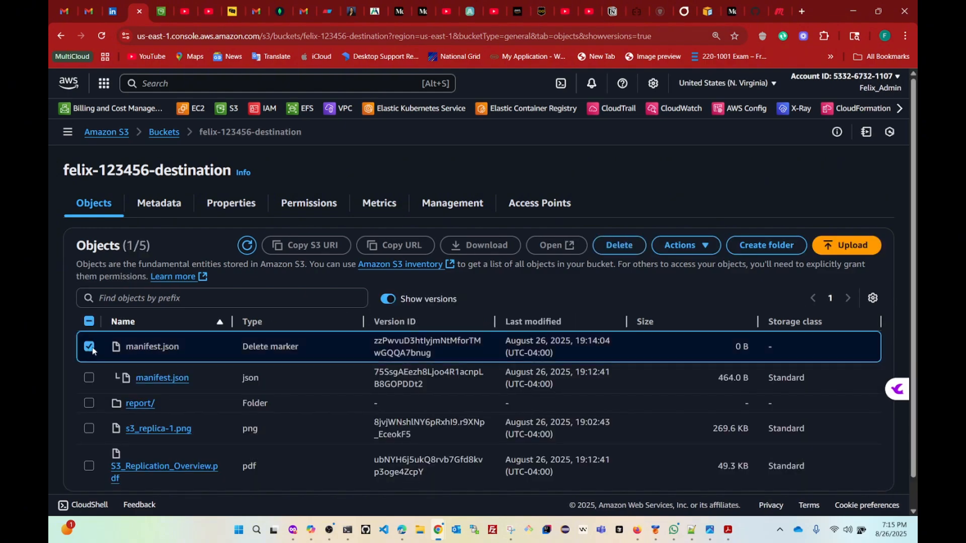
left_click(627, 252)
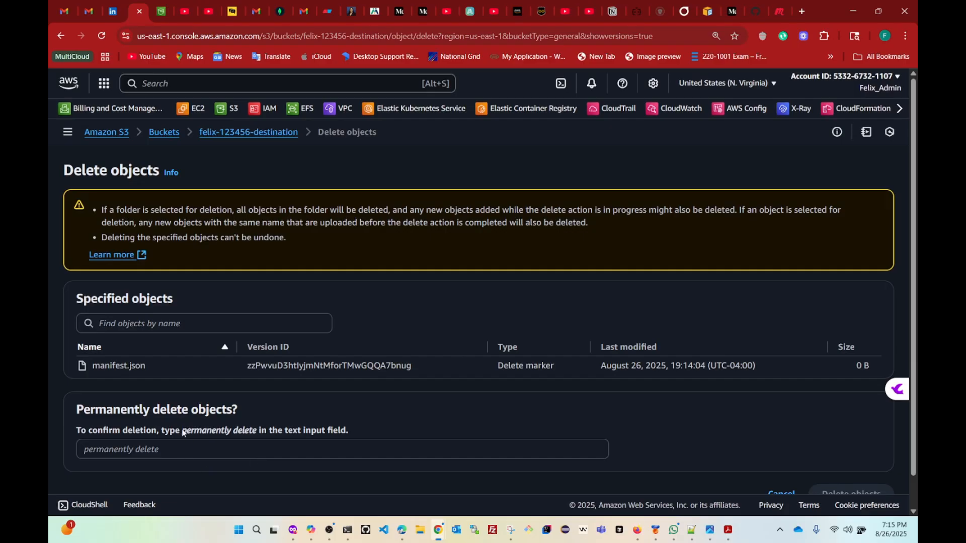
left_click_drag(184, 435, 257, 432)
key("ctrl+c")
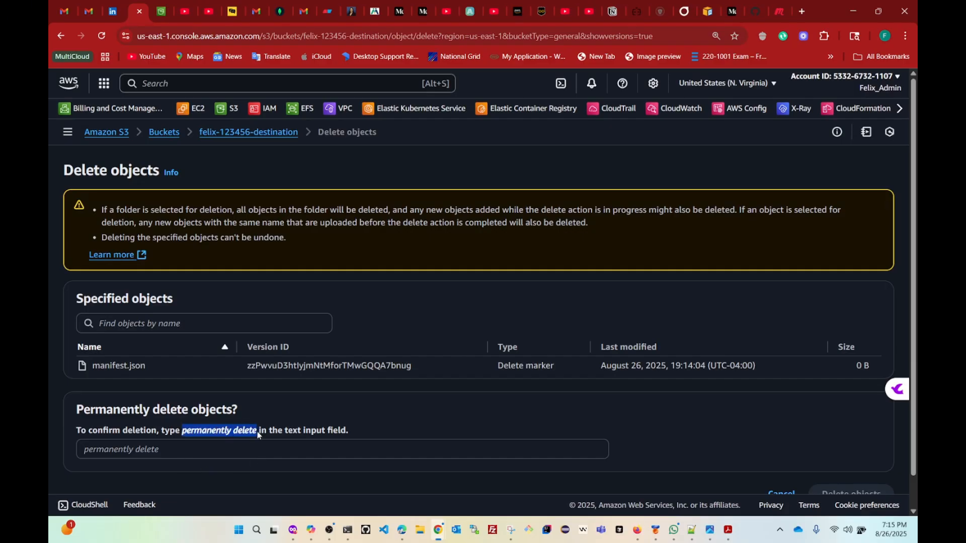
left_click(175, 449)
key("ctrl+v")
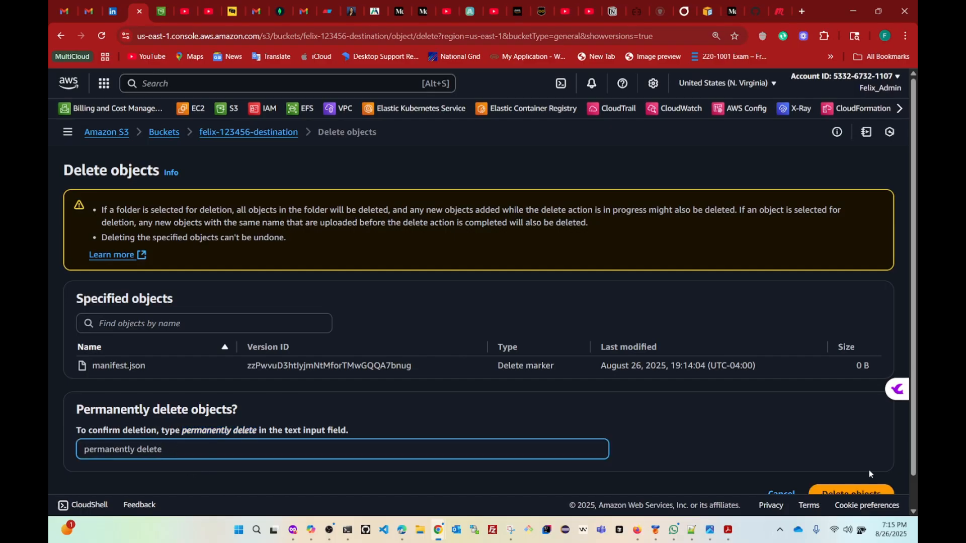
scroll(871, 473, "down", 1)
left_click(850, 461)
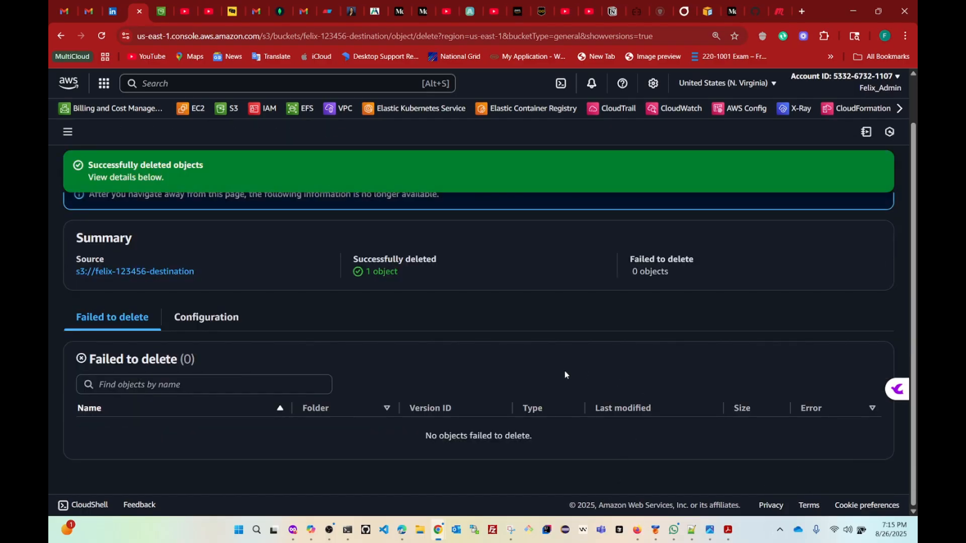
scroll(858, 274, "up", 1)
left_click(866, 209)
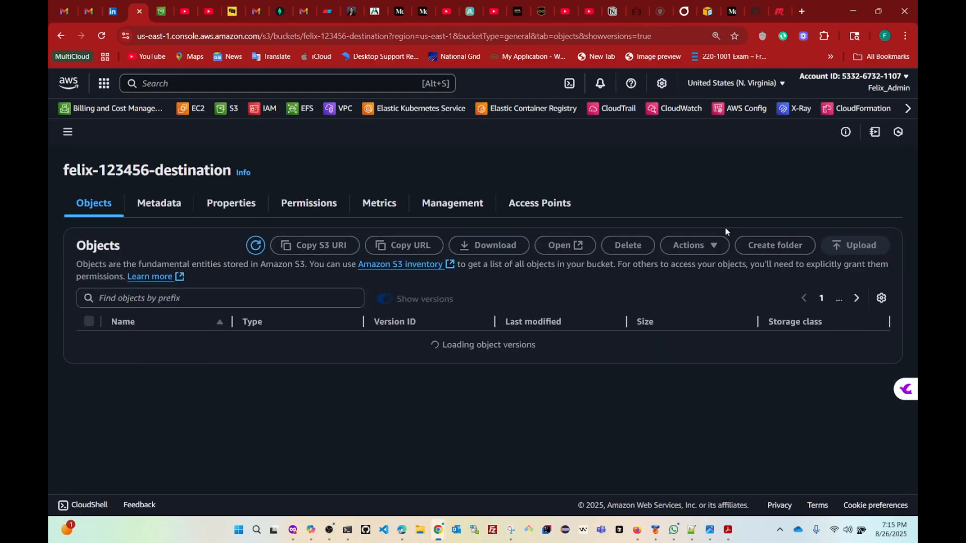
Check for manifest.json in the destination bucket with versions hidden and in the refreshed object list of felix-123456-source
left_click(388, 299)
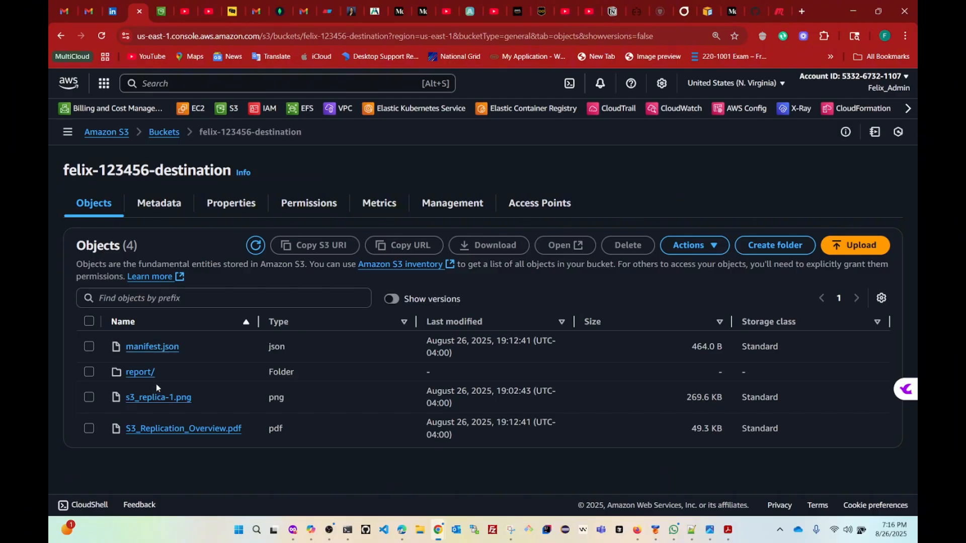
left_click_drag(184, 346, 115, 353)
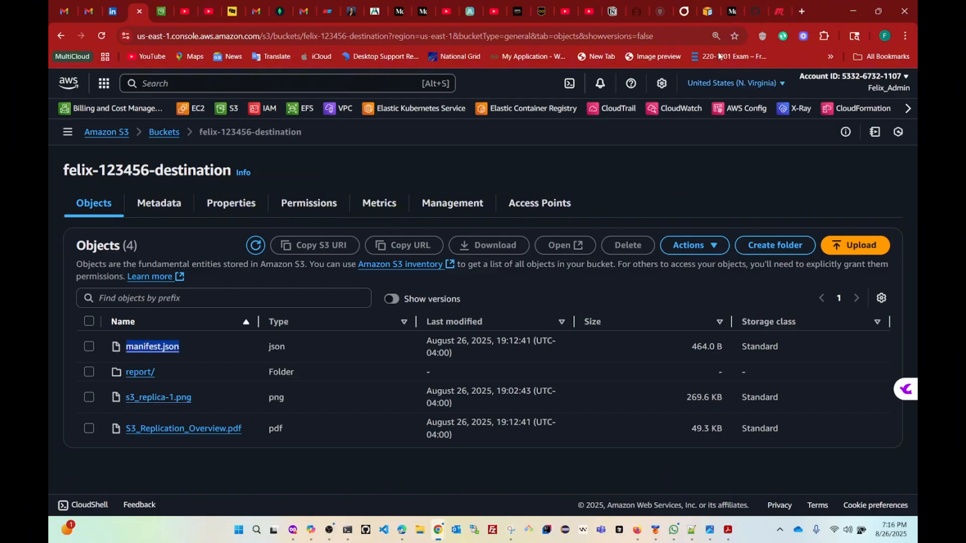
left_click(164, 132)
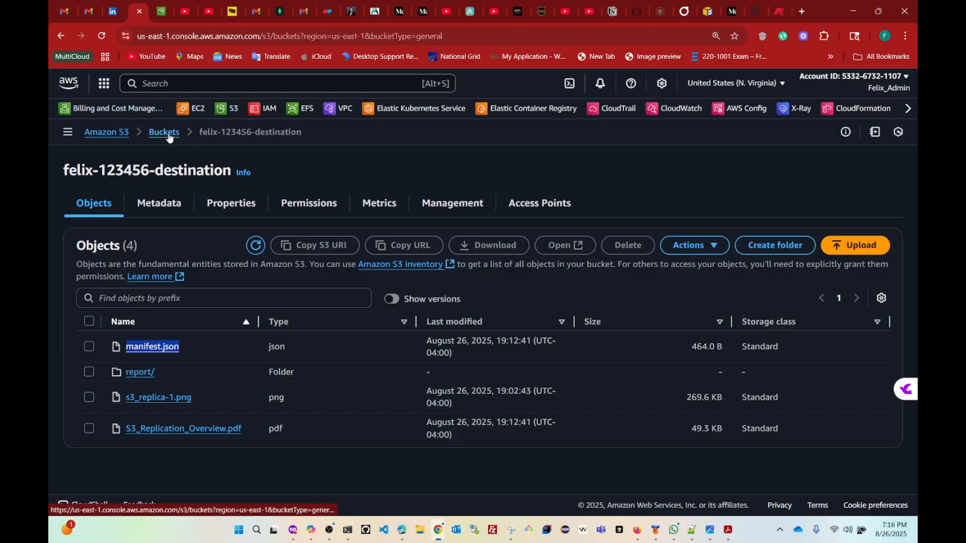
left_click(151, 388)
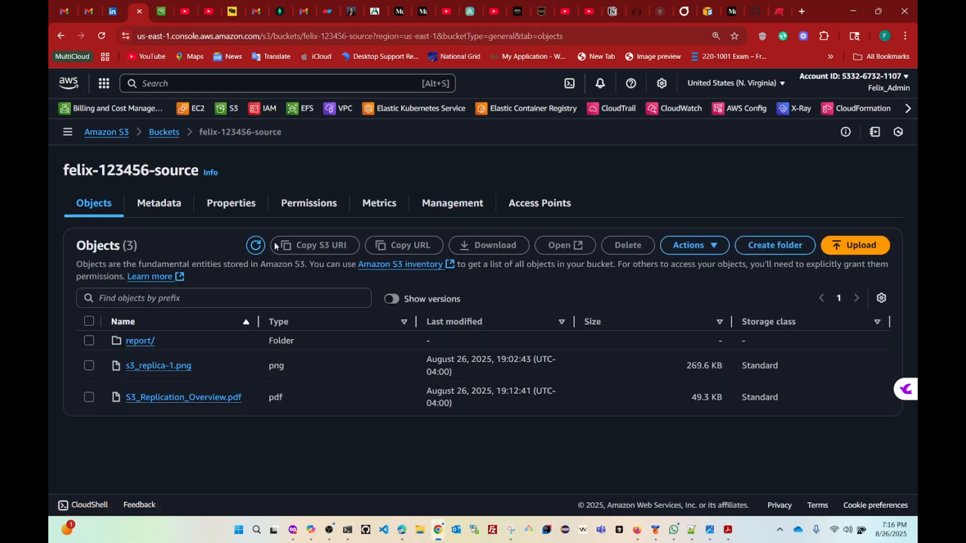
left_click(254, 249)
left_click(254, 246)
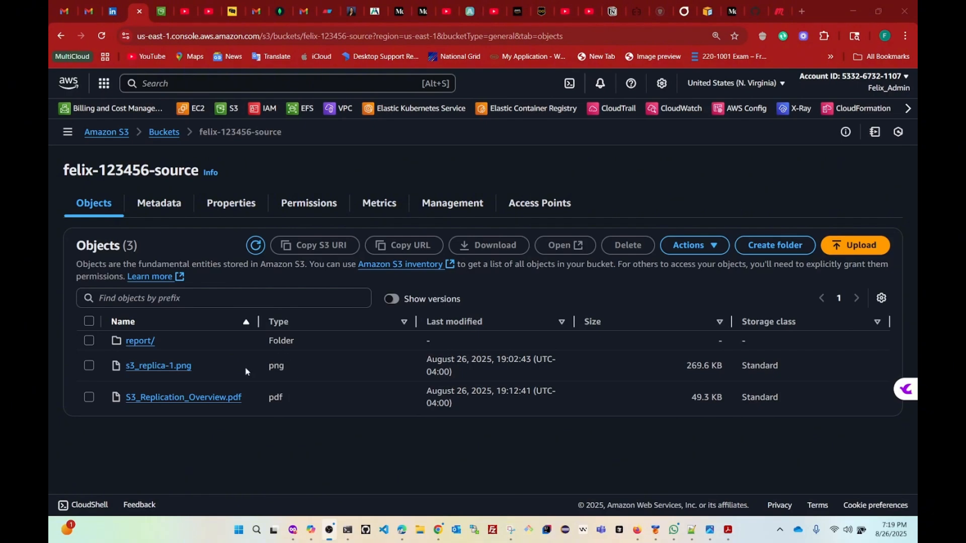
Open the details of s3_replica-1.png in the source bucket and examine its replication status under Management configurations
left_click(90, 366)
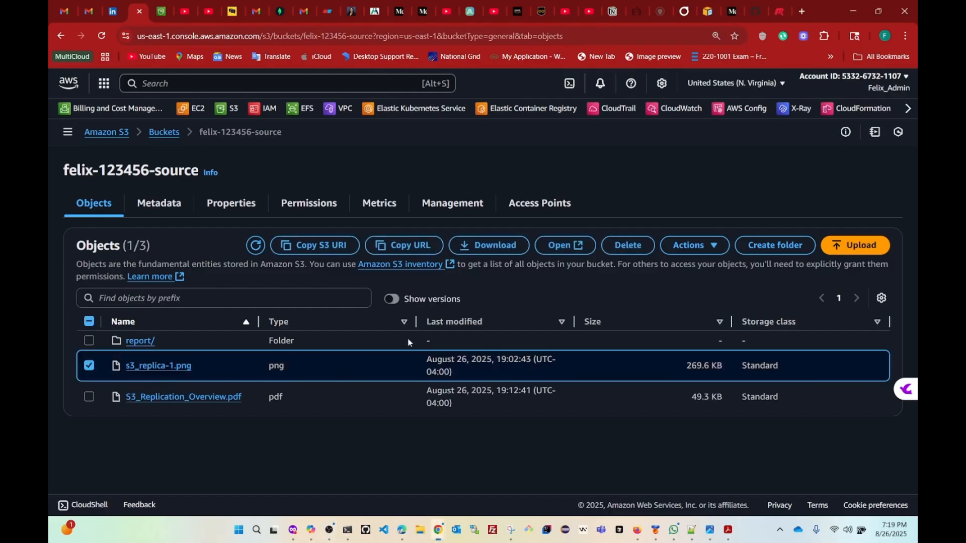
left_click(160, 372)
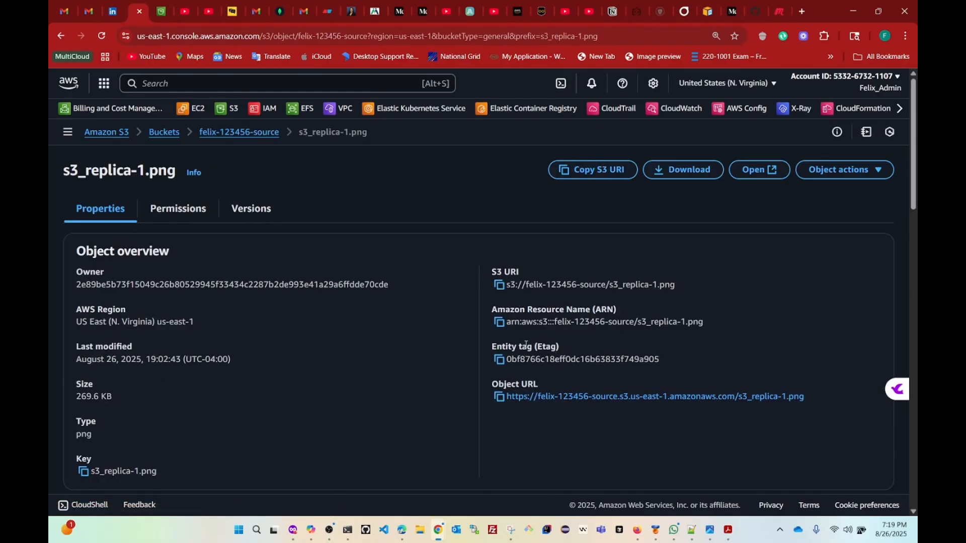
scroll(526, 345, "down", 5)
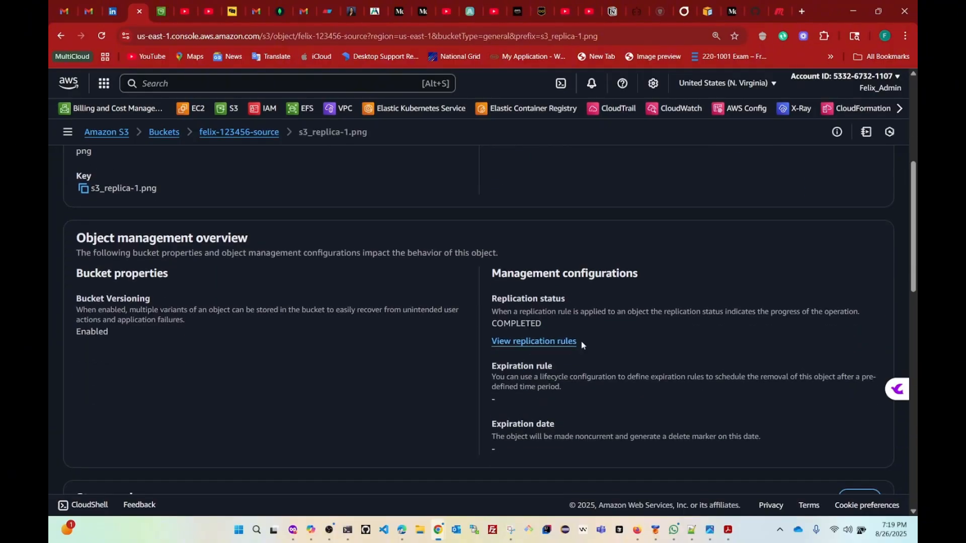
left_click_drag(637, 273, 492, 284)
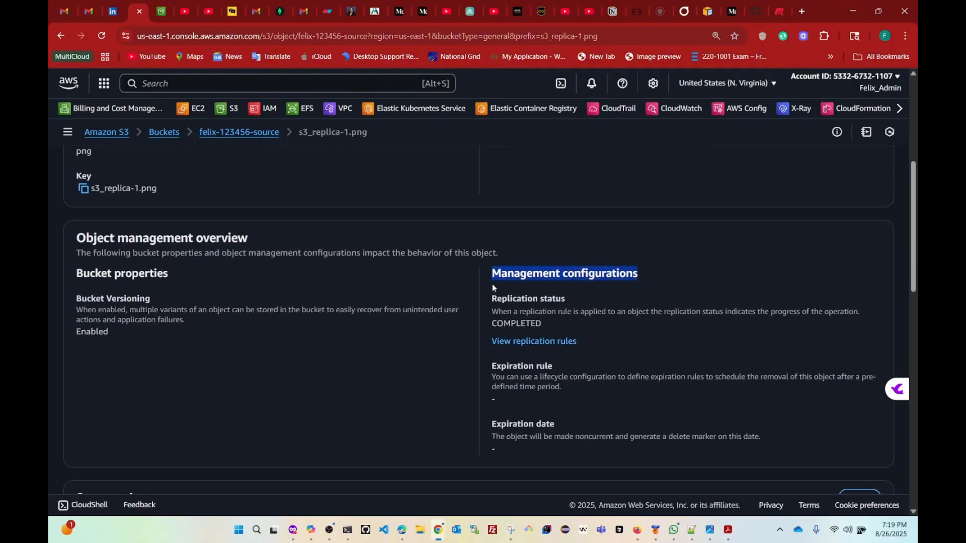
left_click_drag(542, 325, 490, 332)
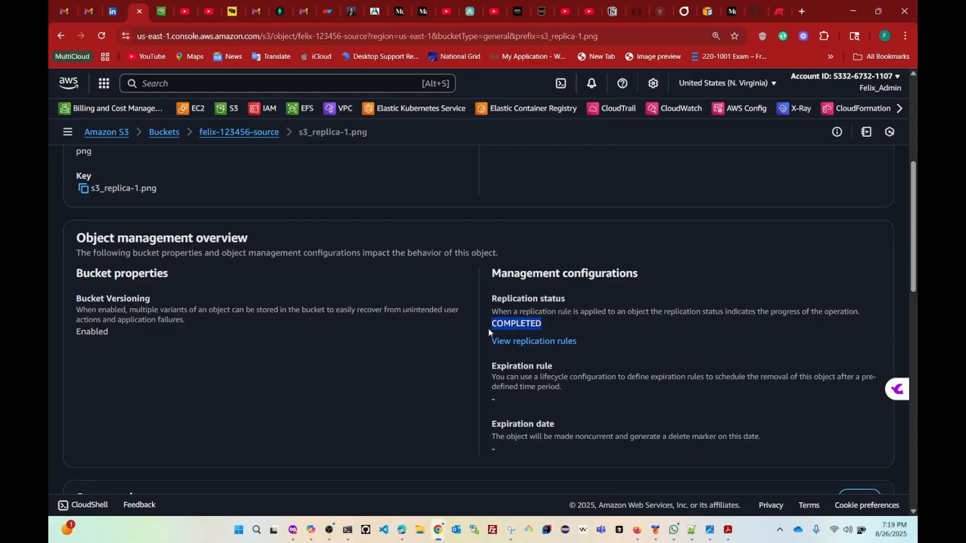